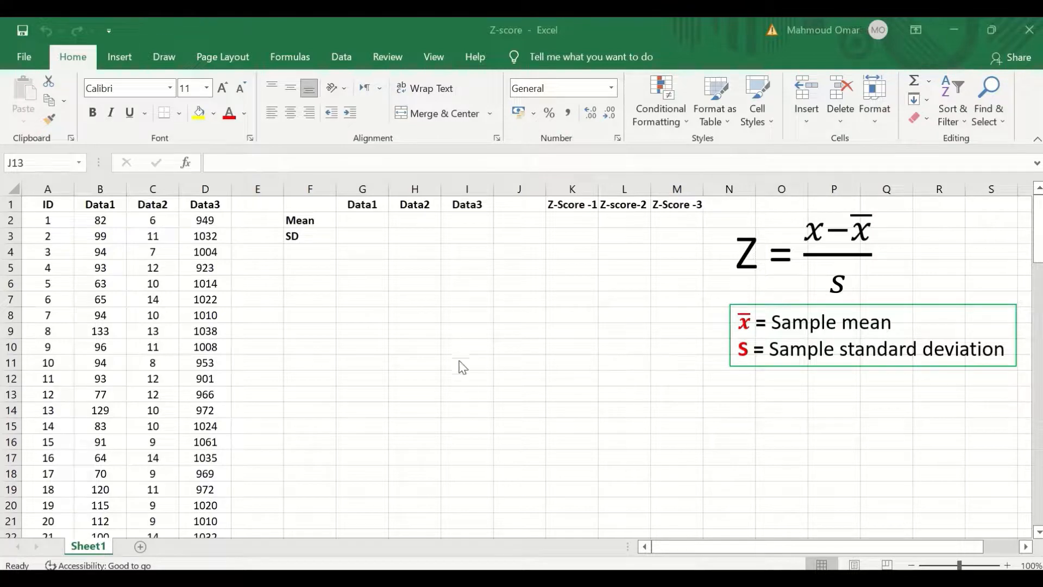
# Look through the ID, Data1, Data2 and Data3 columns down to the last record and return to the top
pyautogui.scroll(-10, 459, 367)
pyautogui.scroll(-13, 459, 368)
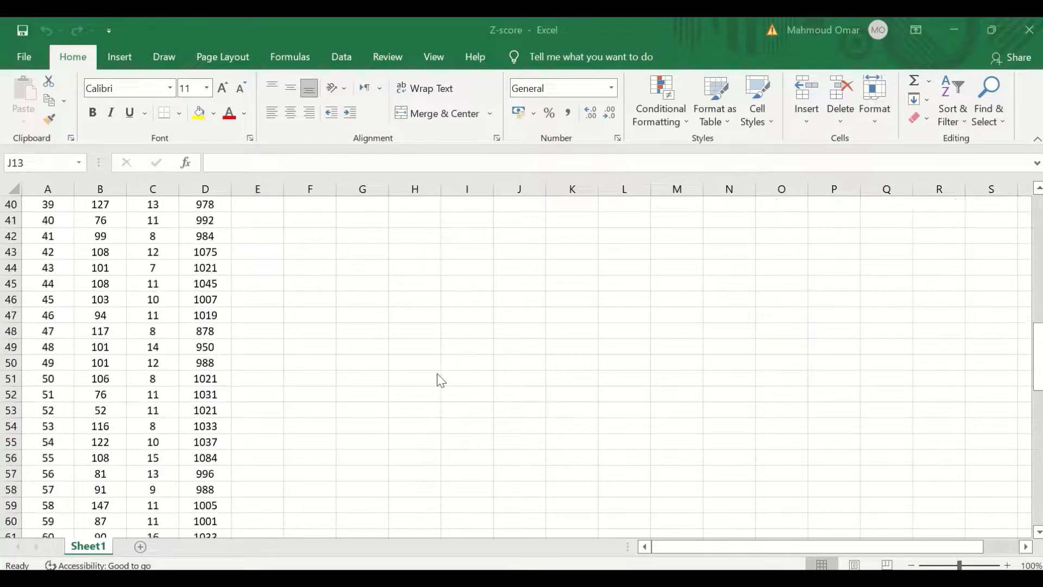
pyautogui.scroll(-7, 440, 374)
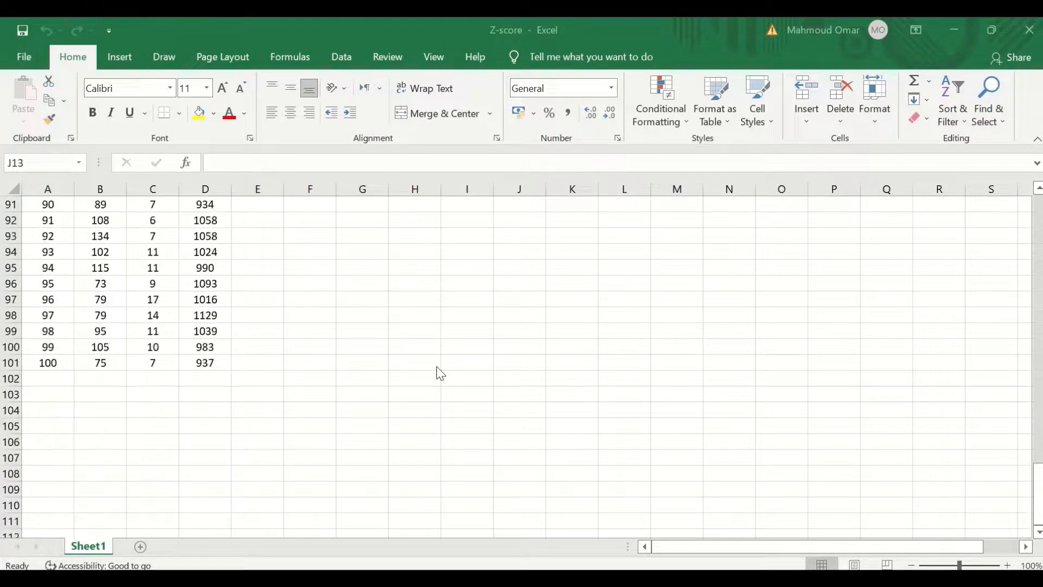
pyautogui.scroll(20, 440, 370)
pyautogui.scroll(7, 441, 355)
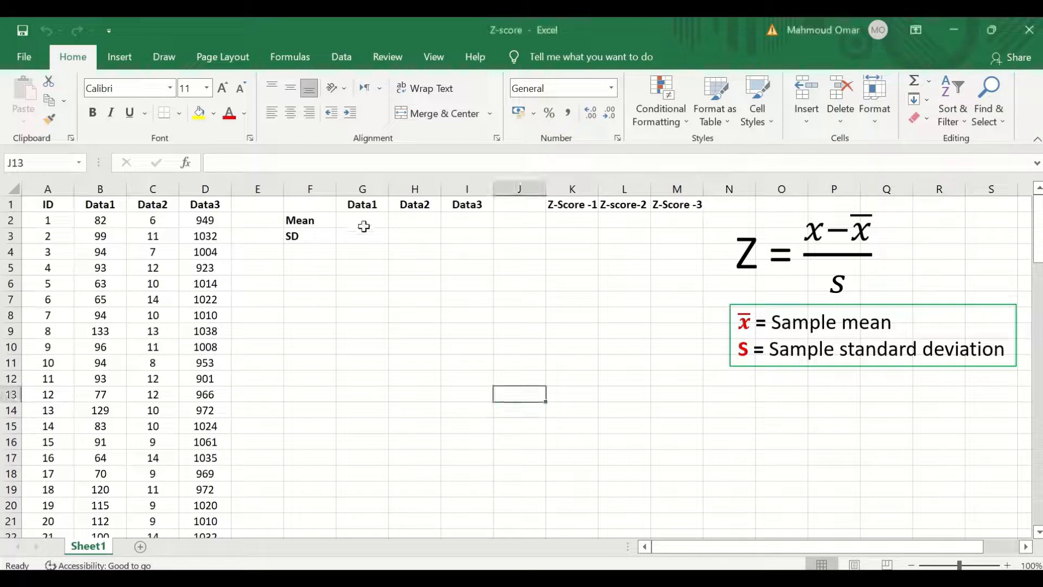
# Calculate the Data1 mean in G2 with AVERAGE over B2:B101 and fill the formula across to I2
pyautogui.click(364, 226)
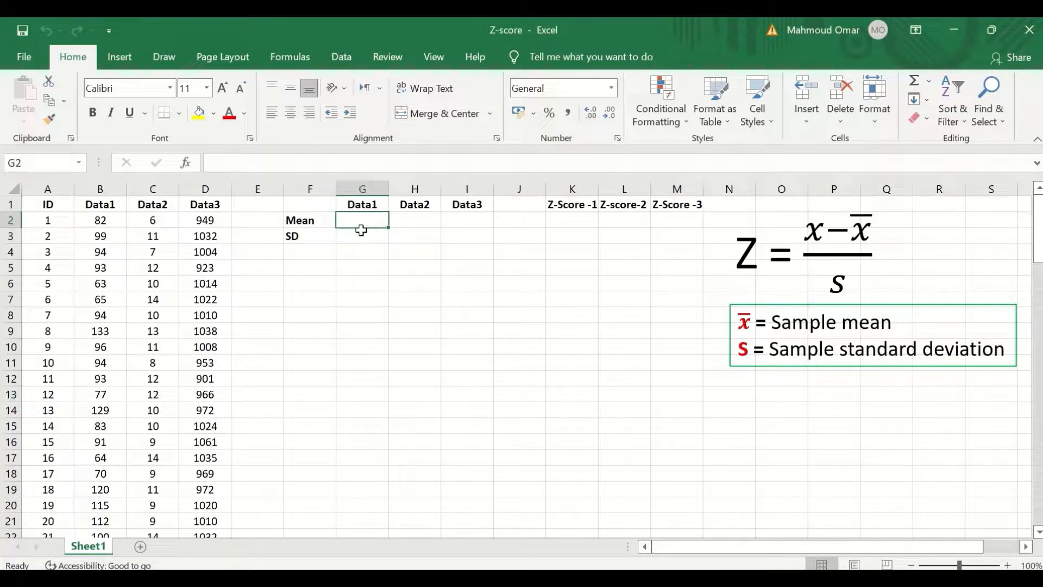
pyautogui.write('=')
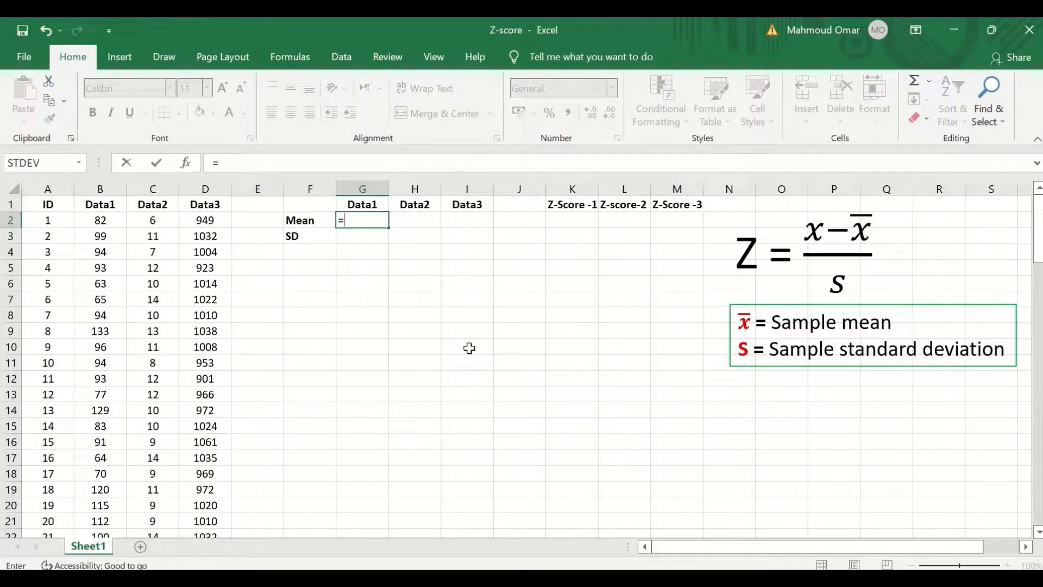
pyautogui.write('ave')
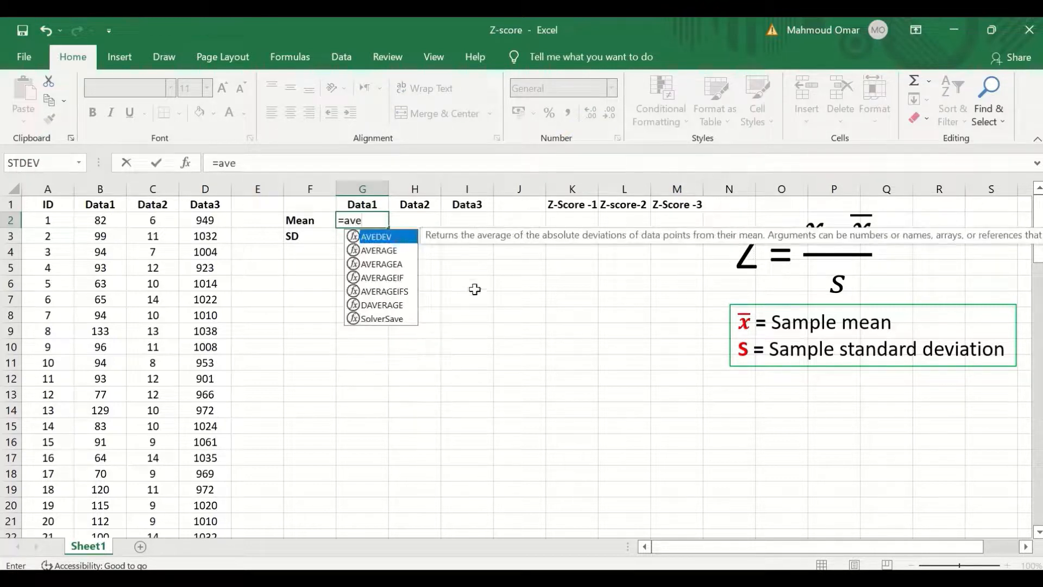
pyautogui.click(386, 251)
pyautogui.doubleClick(386, 252)
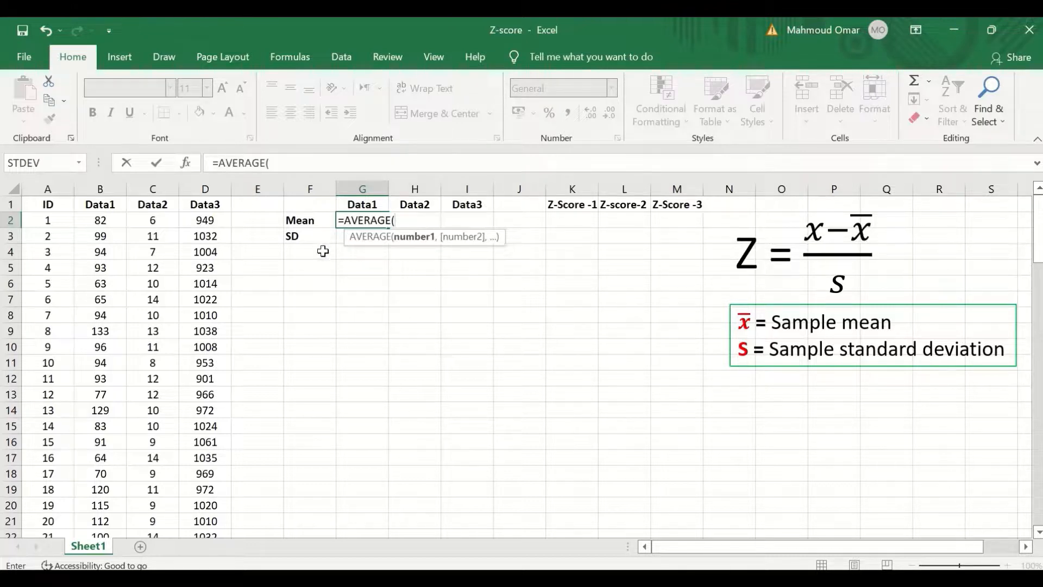
pyautogui.click(95, 219)
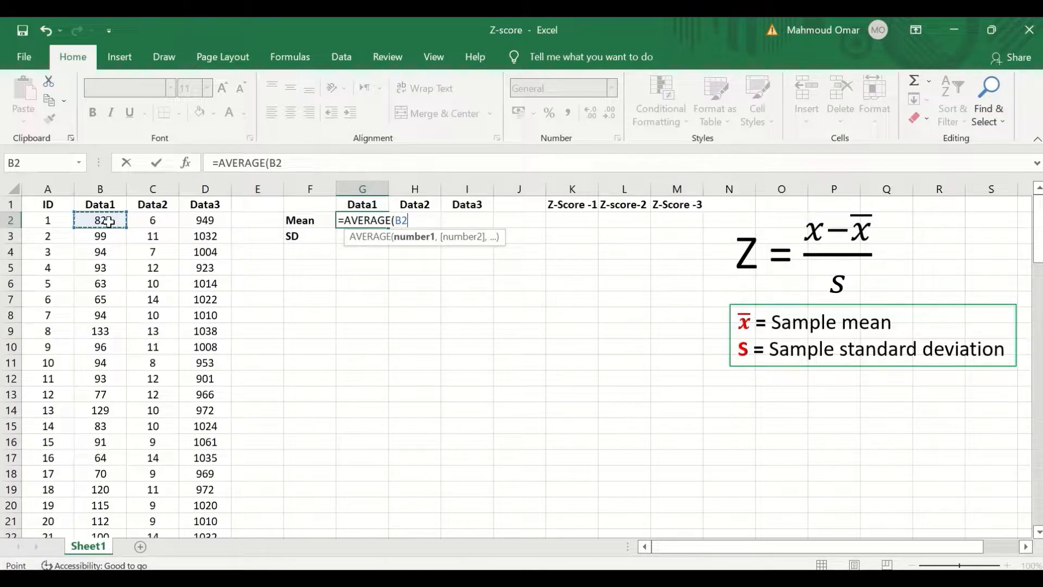
pyautogui.hotkey('ctrl', 'shift', 'Down')
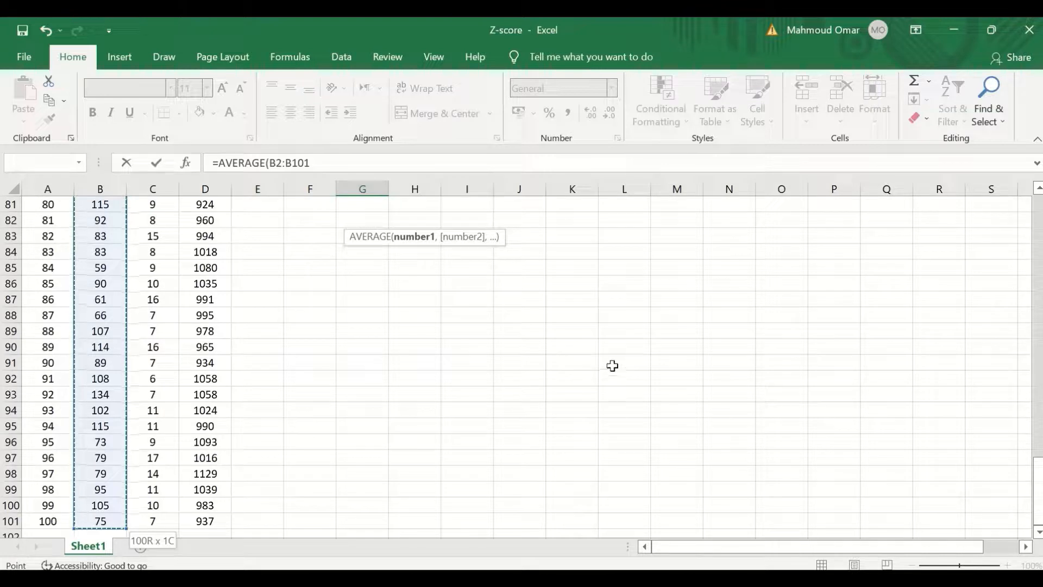
pyautogui.scroll(13, 686, 348)
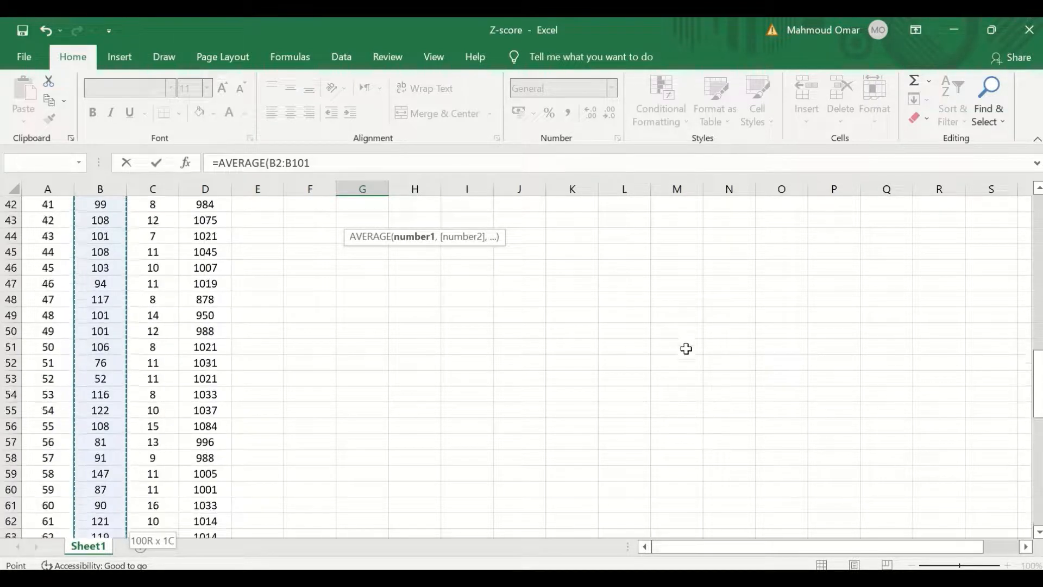
pyautogui.scroll(14, 686, 348)
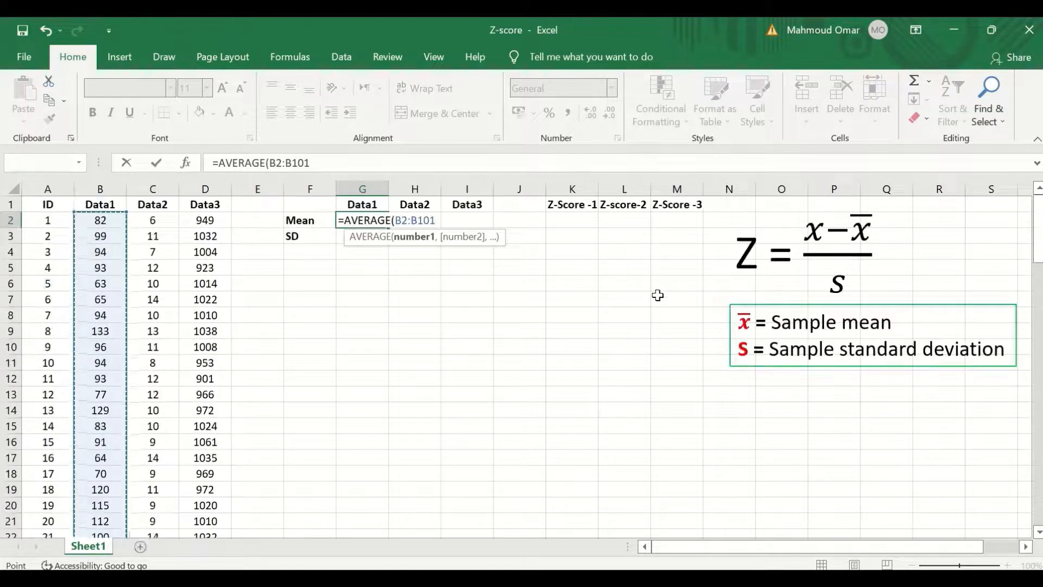
pyautogui.press('Return')
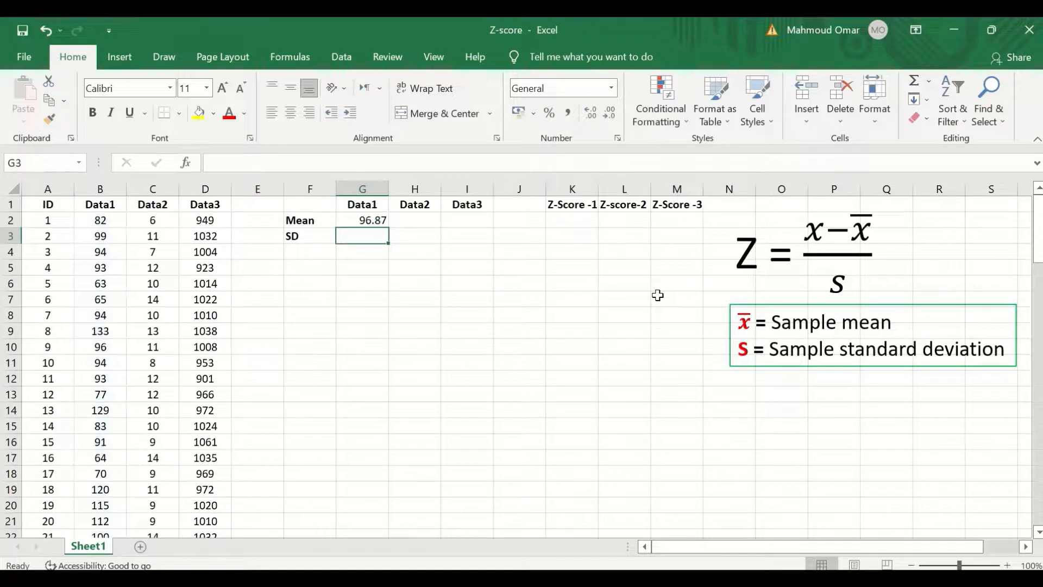
pyautogui.click(360, 220)
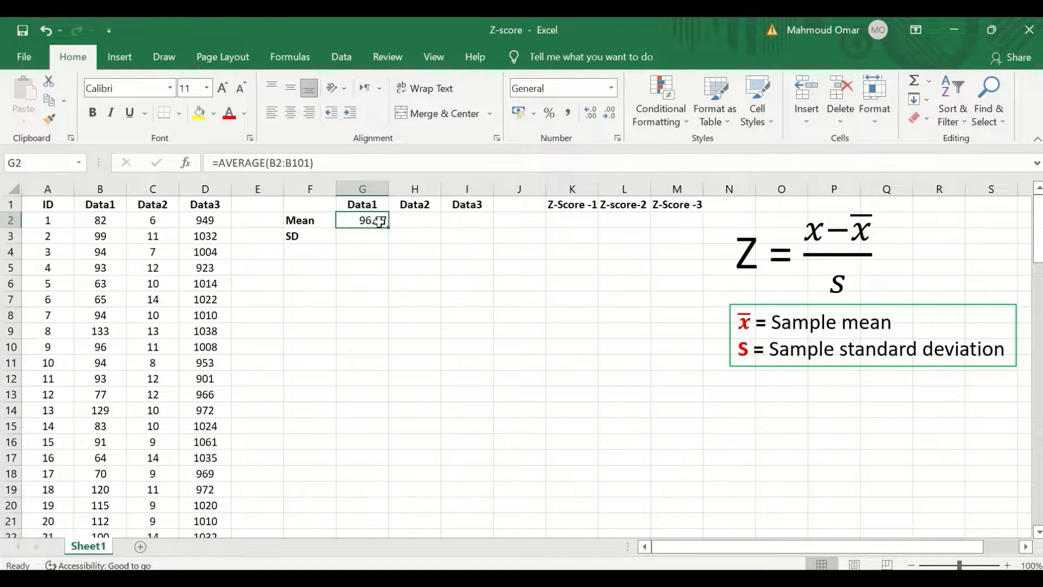
pyautogui.moveTo(388, 228); pyautogui.dragTo(477, 227)
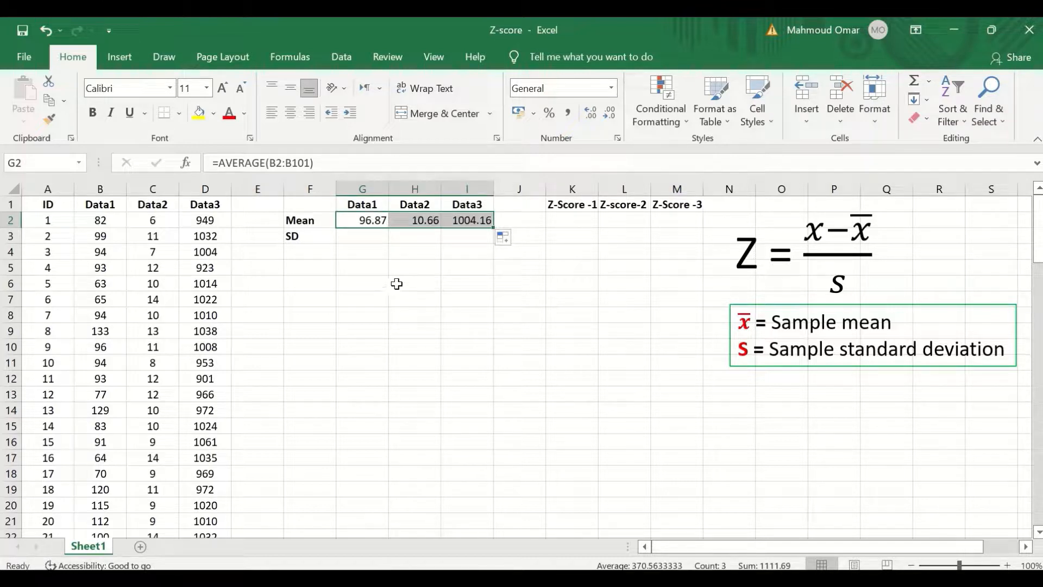
# Calculate the Data1 sample standard deviation in G3 with STDEV.S over B2:B101 and fill the formula across to I3
pyautogui.click(348, 237)
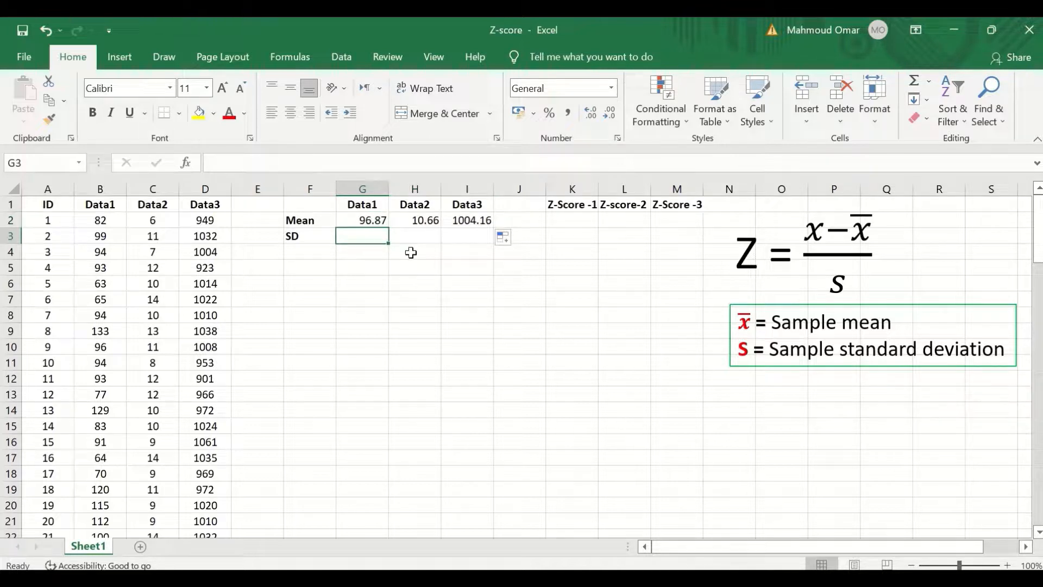
pyautogui.write('=')
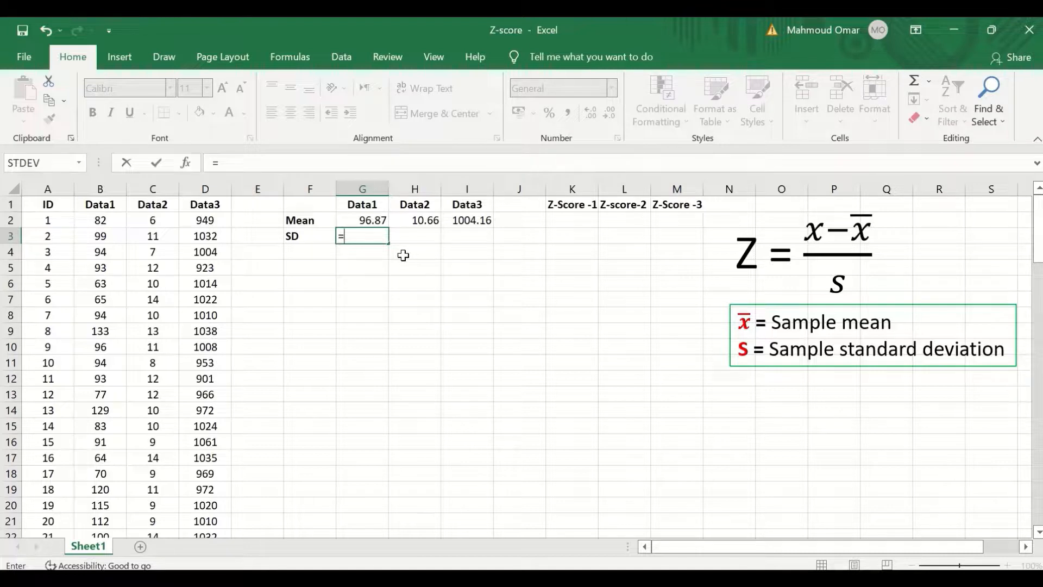
pyautogui.write('st')
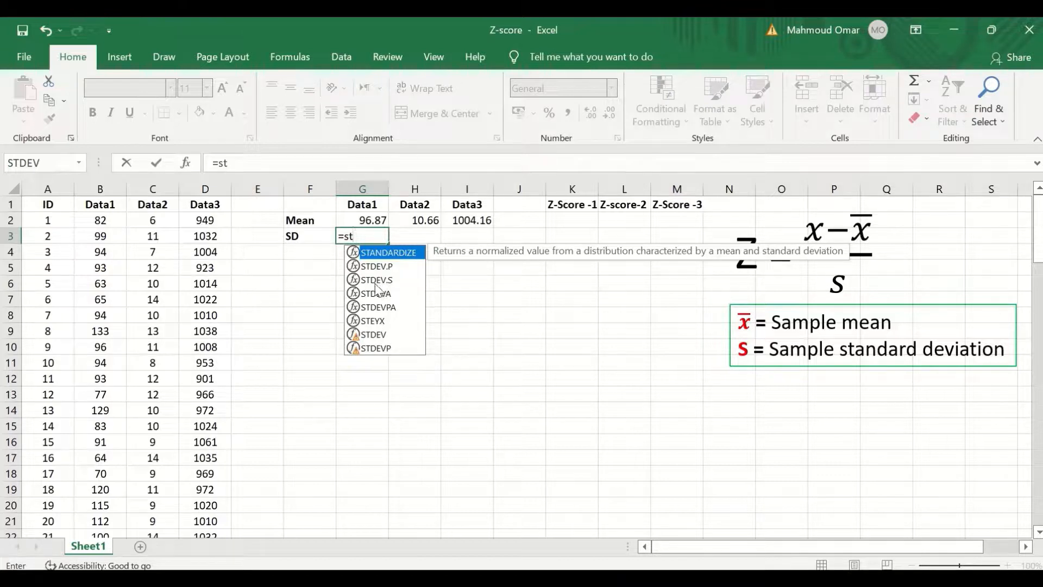
pyautogui.doubleClick(375, 281)
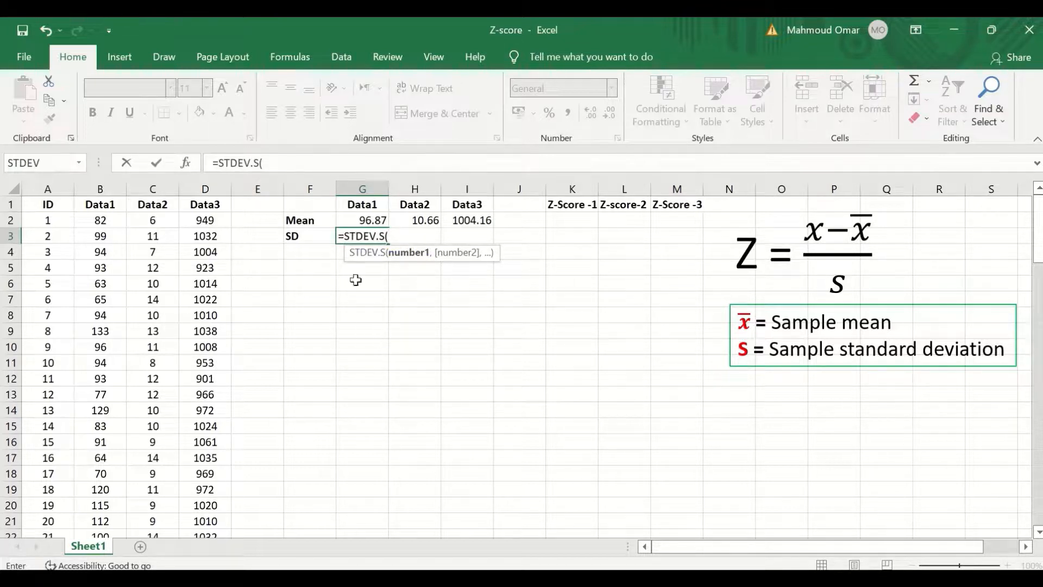
pyautogui.click(102, 219)
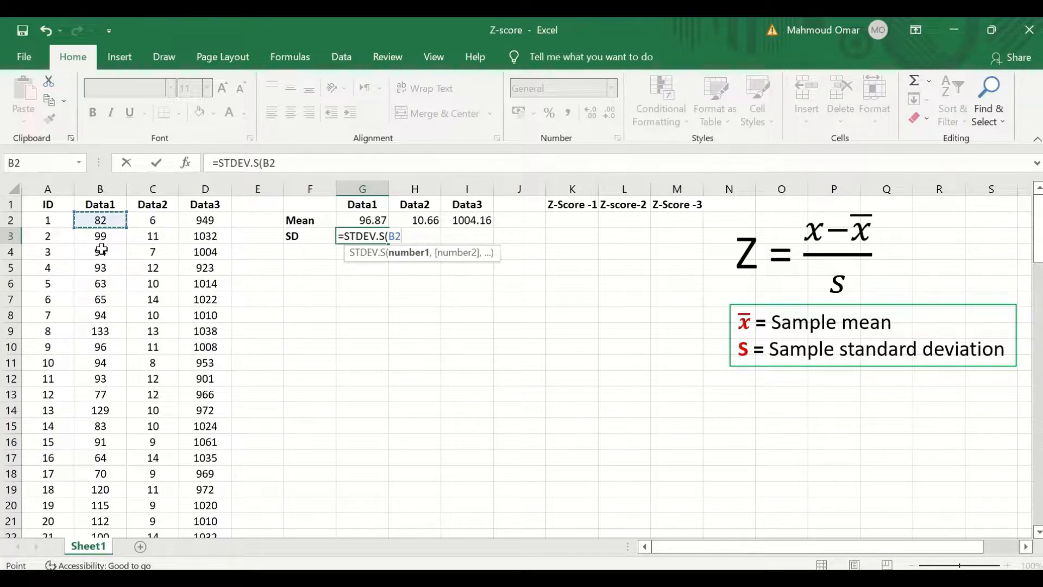
pyautogui.hotkey('ctrl', 'shift', 'Down')
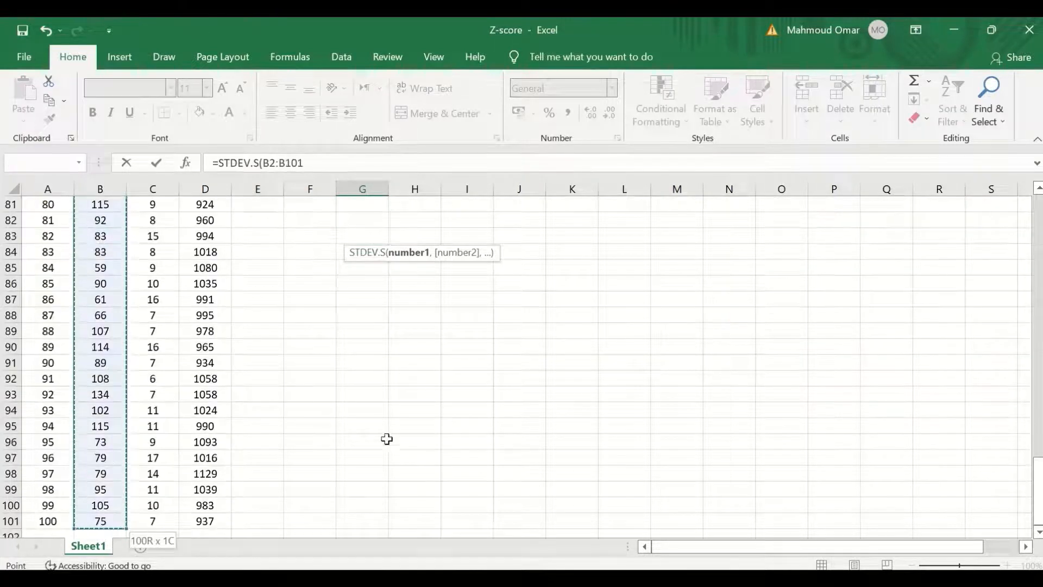
pyautogui.scroll(5, 386, 412)
pyautogui.scroll(20, 387, 412)
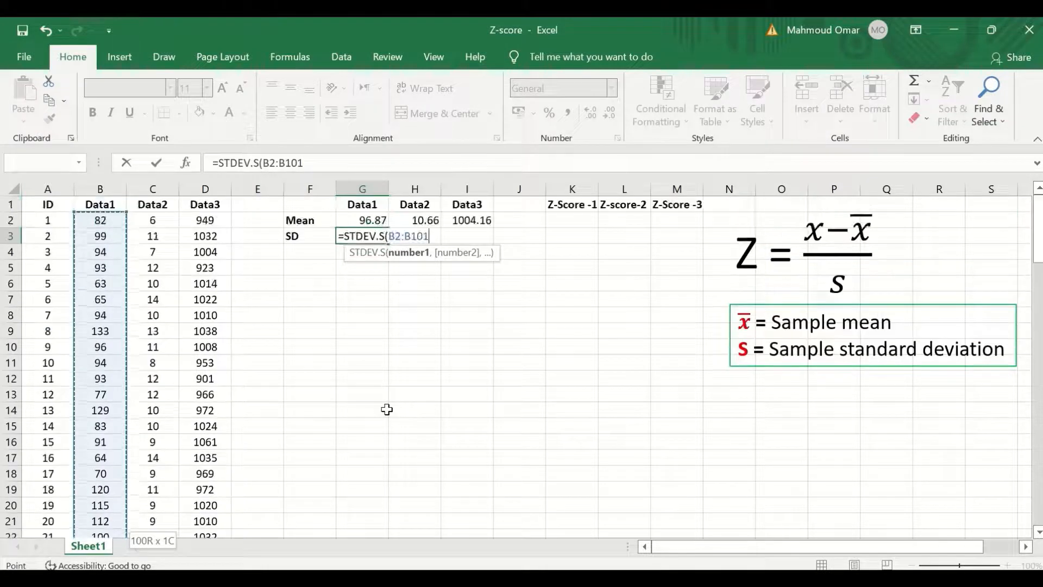
pyautogui.press('Return')
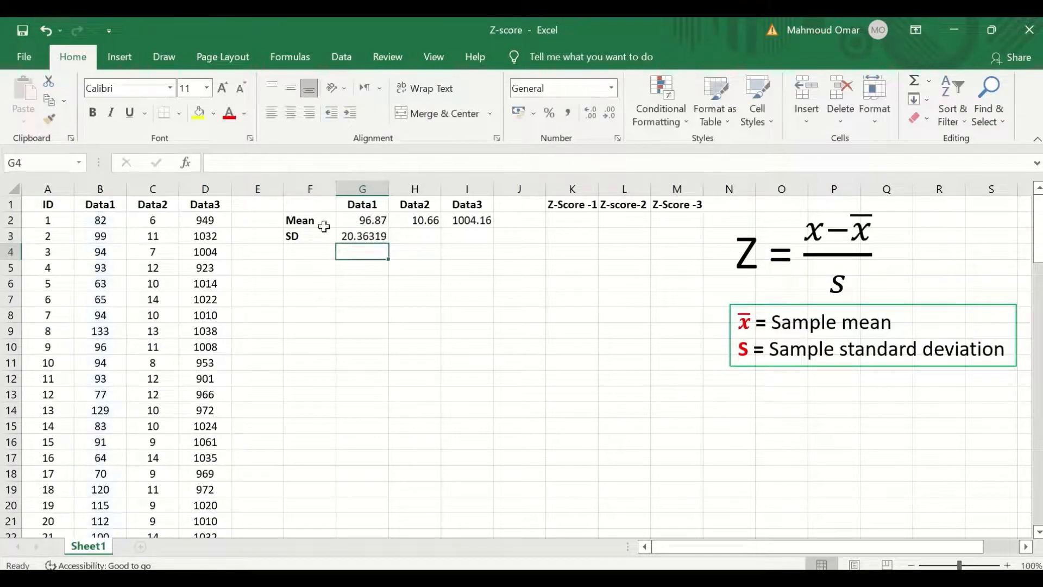
pyautogui.click(347, 237)
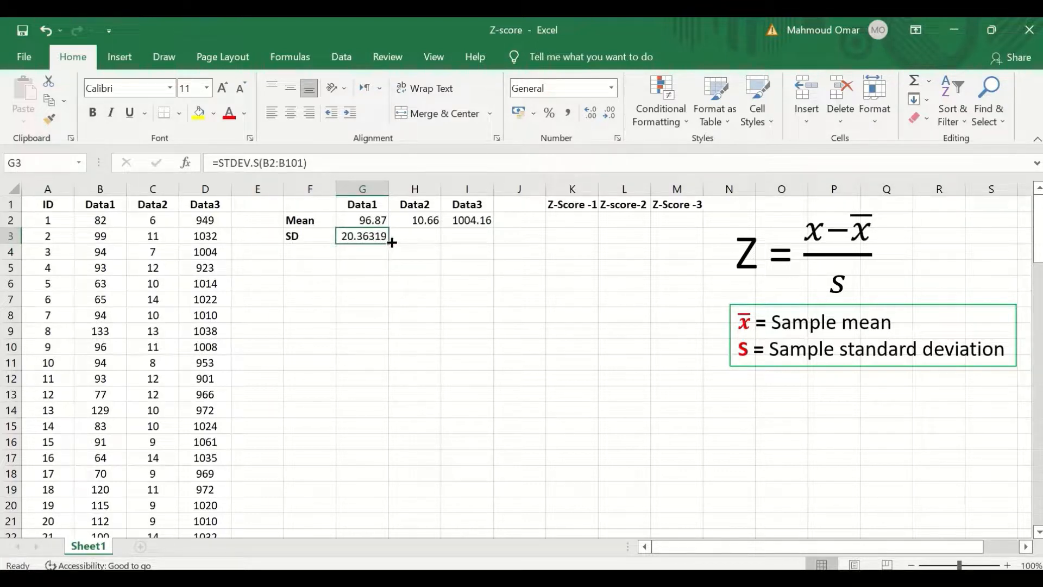
pyautogui.moveTo(391, 243); pyautogui.dragTo(483, 242)
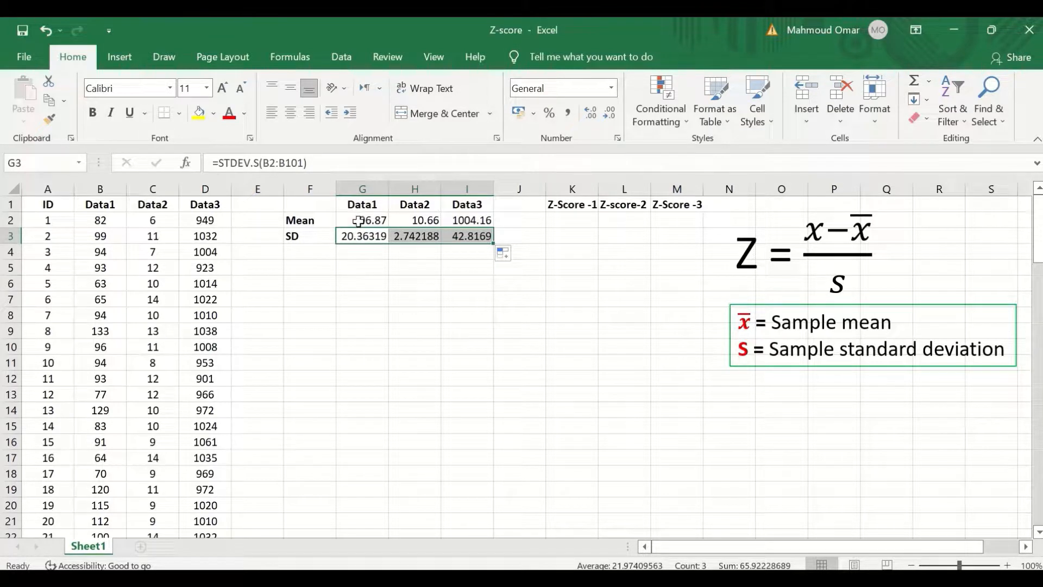
# Reduce the displayed decimals of the mean and SD values in G2:I3 to one decimal place
pyautogui.moveTo(358, 221); pyautogui.dragTo(484, 235)
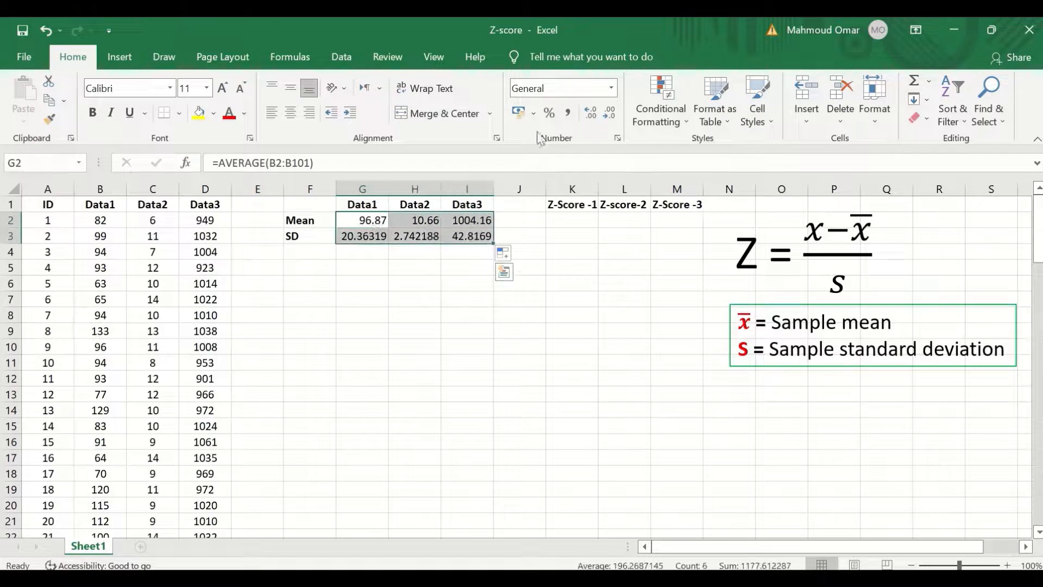
pyautogui.click(610, 116)
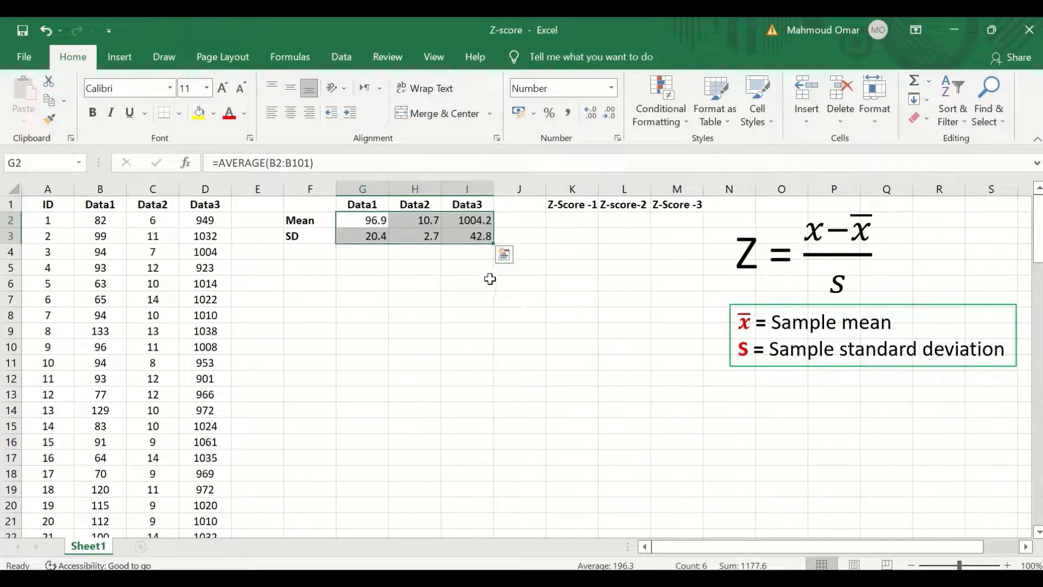
pyautogui.click(467, 267)
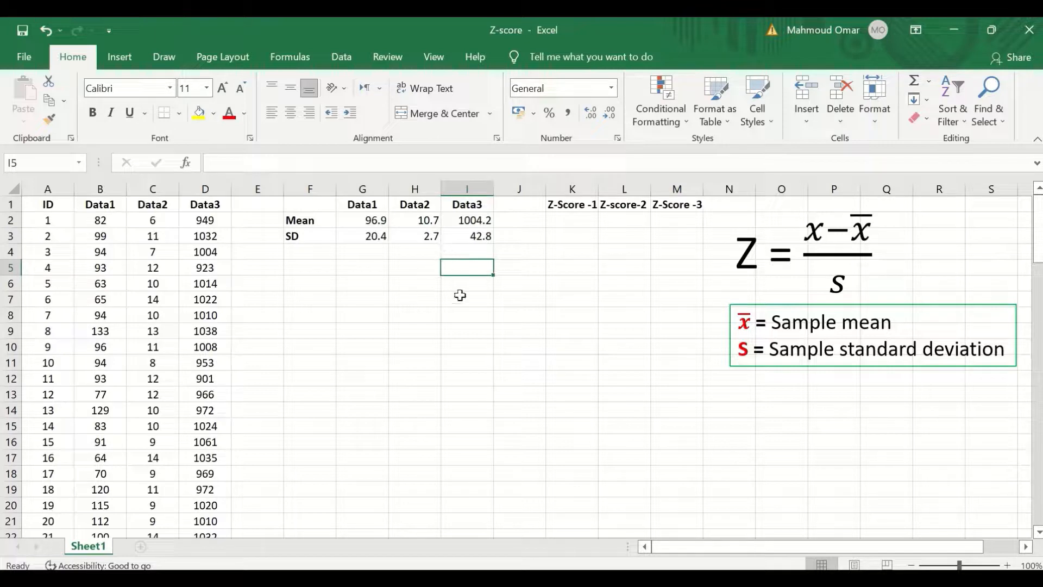
pyautogui.click(472, 233)
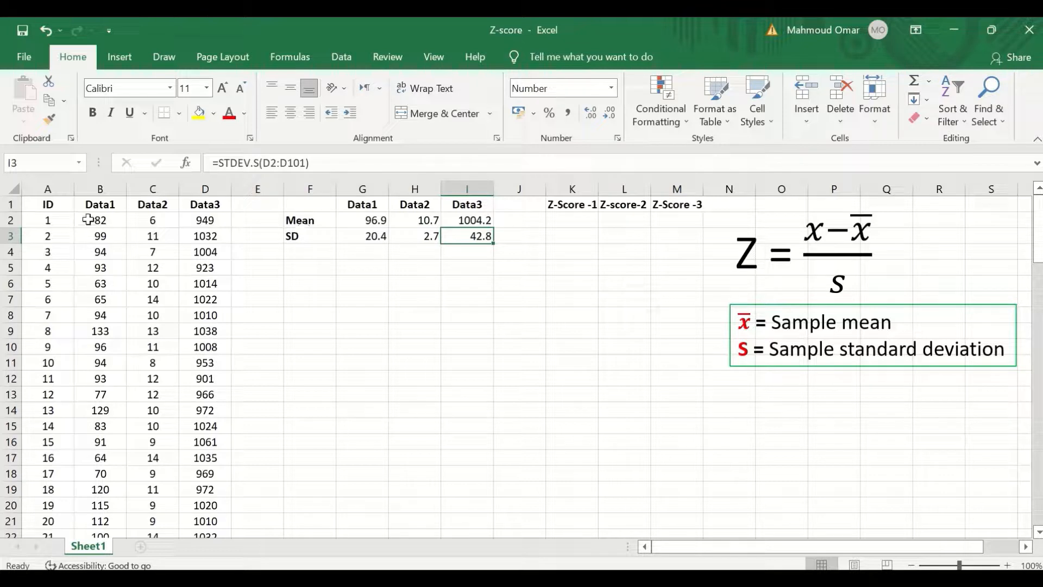
# Enter the first Data1 z-score in K2 as =(B2-$G$2)/$G$3, with absolute references to the mean and SD
pyautogui.click(568, 220)
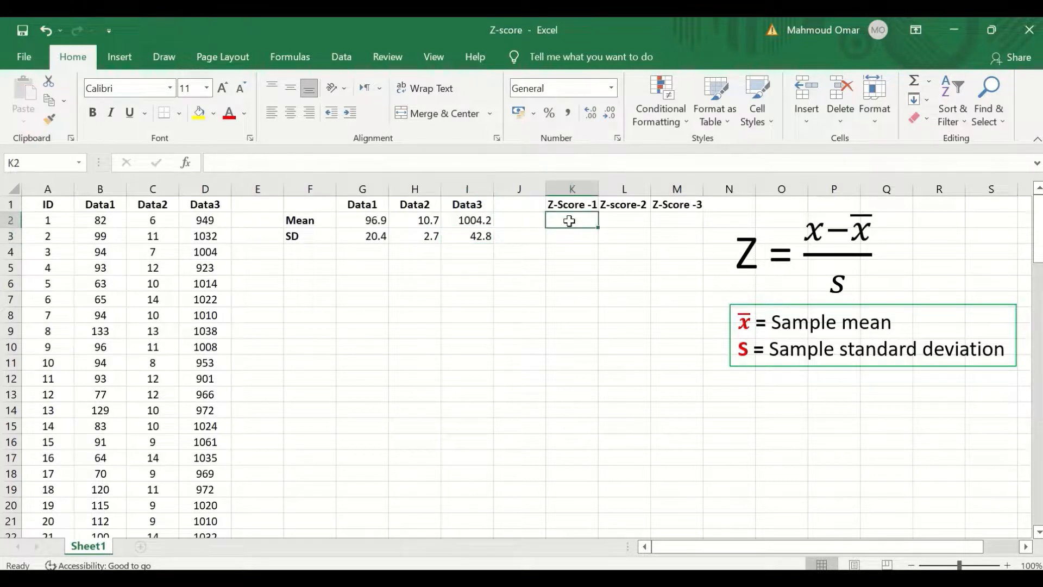
pyautogui.write('=')
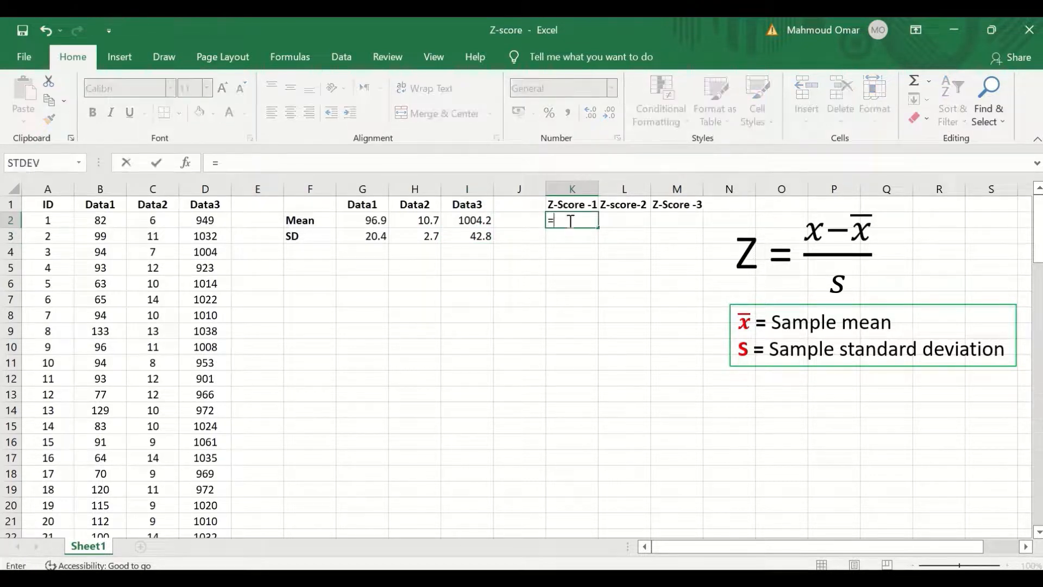
pyautogui.write('(')
pyautogui.click(101, 223)
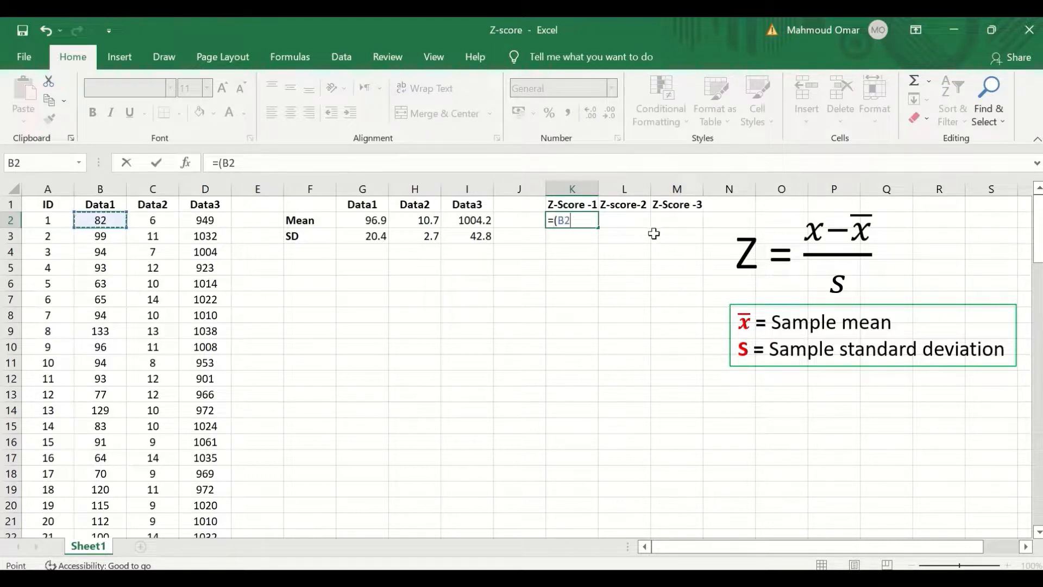
pyautogui.write('-')
pyautogui.click(366, 220)
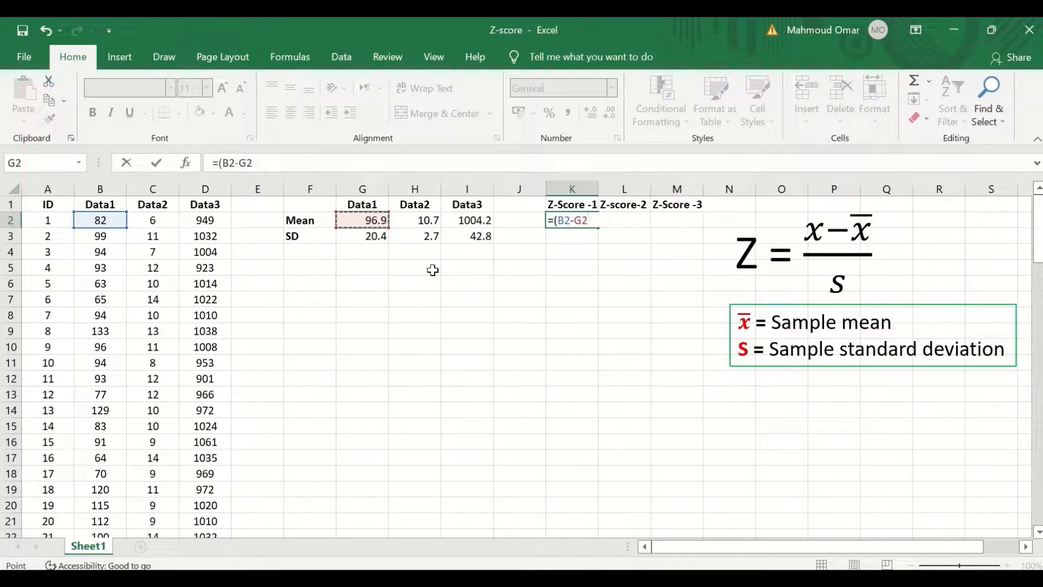
pyautogui.press('F4')
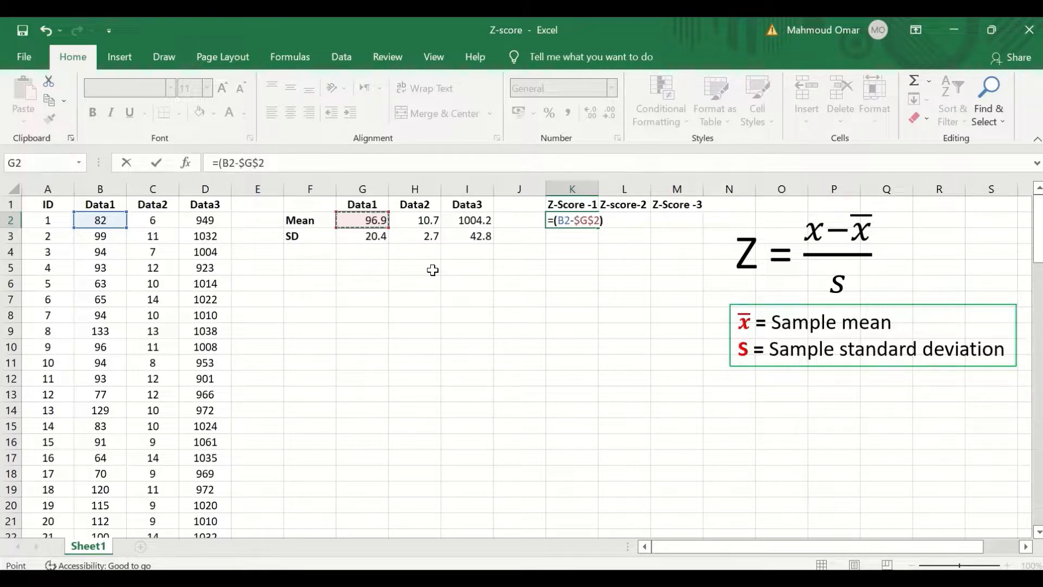
pyautogui.write(')/')
pyautogui.click(367, 239)
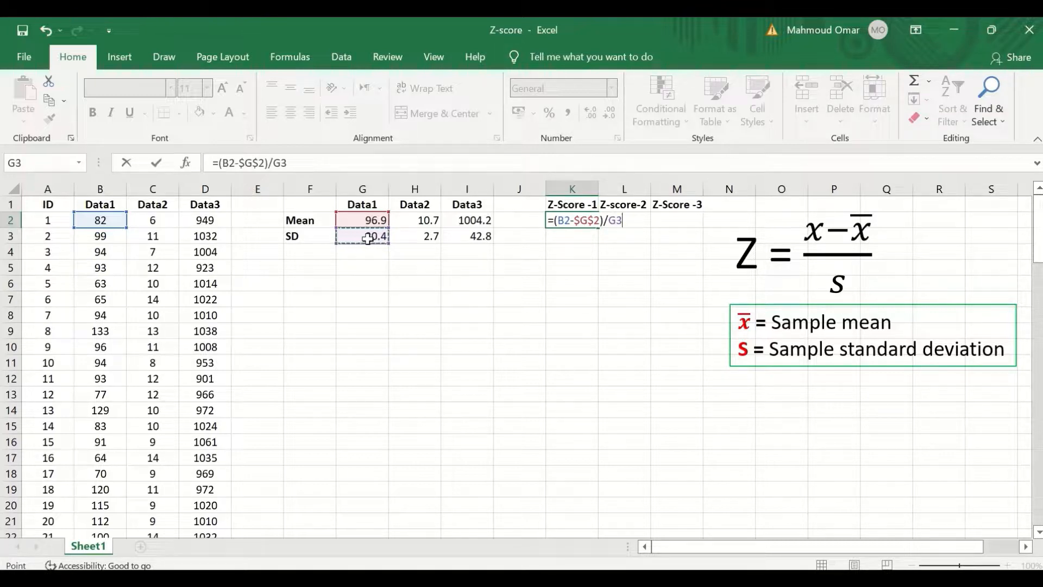
pyautogui.press('F4')
pyautogui.press('Return')
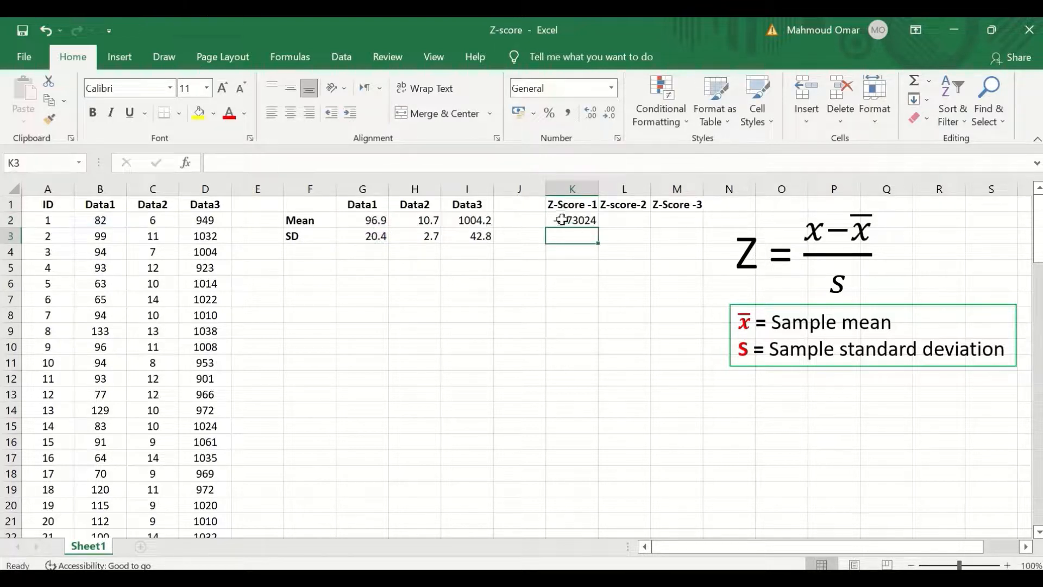
# Fill the Data1 z-score formula from K2 down through K101
pyautogui.click(562, 219)
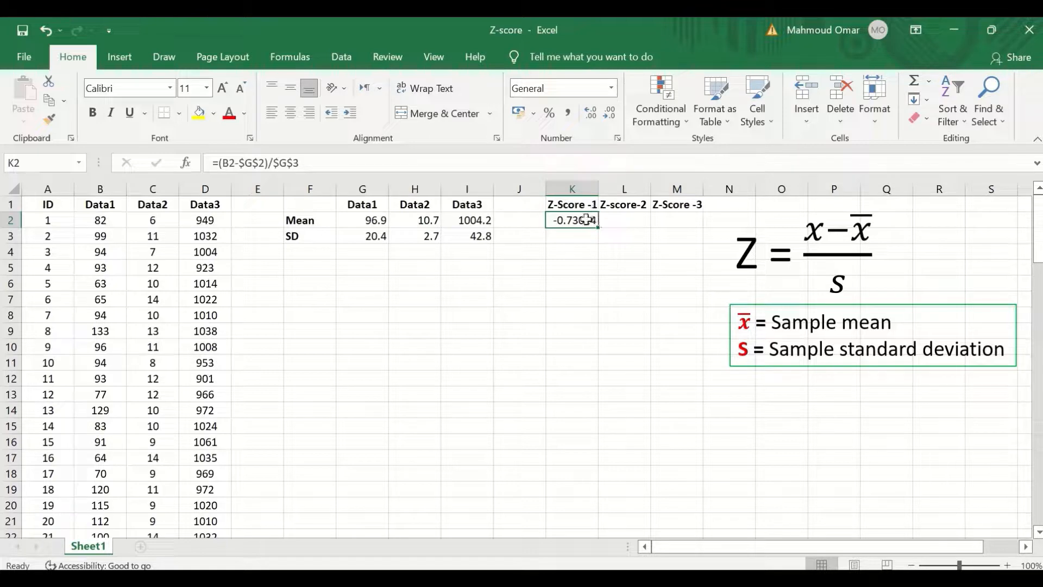
pyautogui.moveTo(598, 224); pyautogui.dragTo(581, 479)
pyautogui.scroll(20, 689, 389)
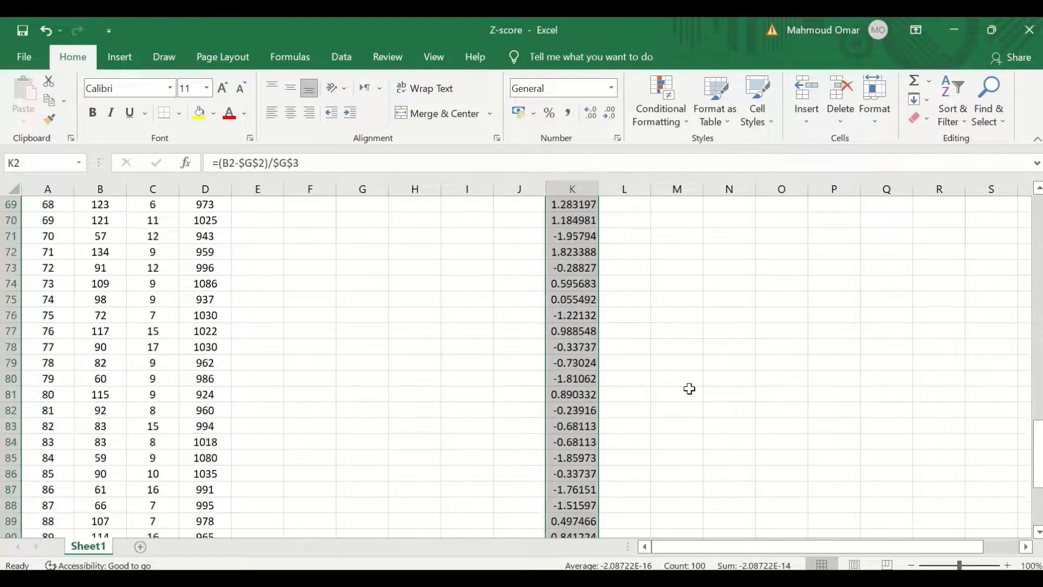
pyautogui.scroll(6, 690, 364)
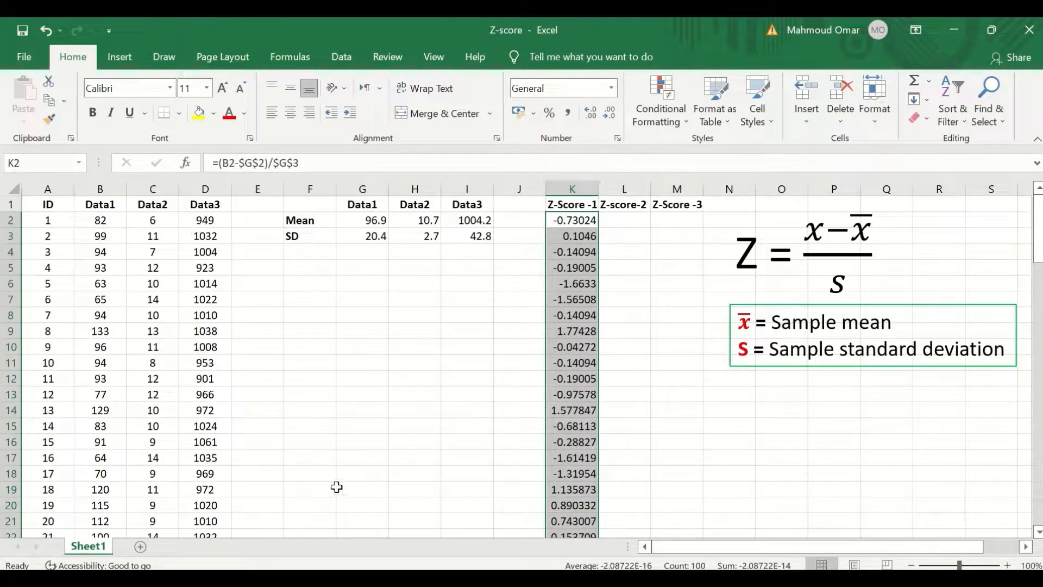
# Enter the first Data2 z-score in L2 as =(C2-$H$2)/$H$3, with absolute references to the mean and SD
pyautogui.click(623, 221)
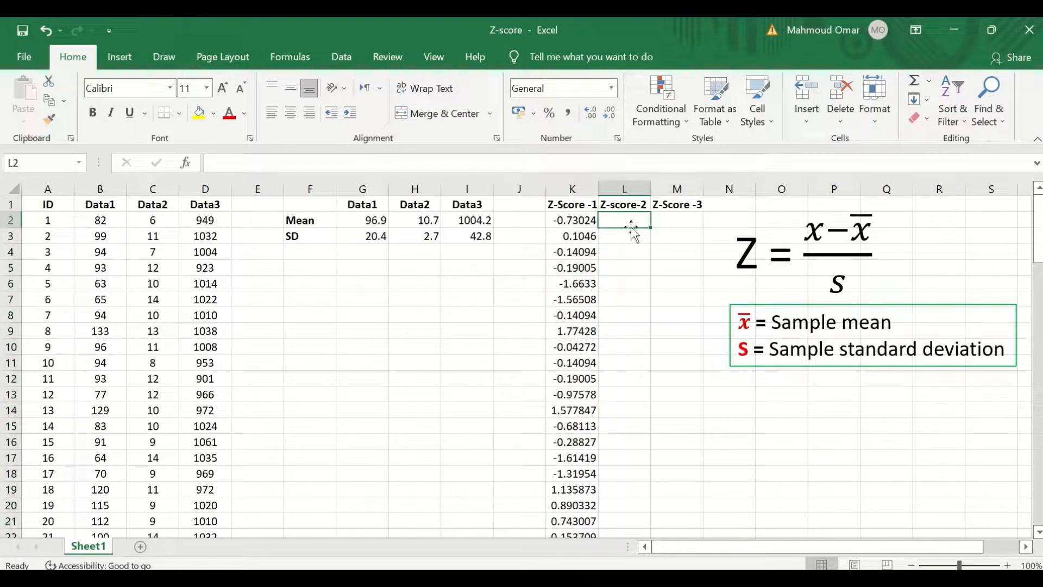
pyautogui.write('=')
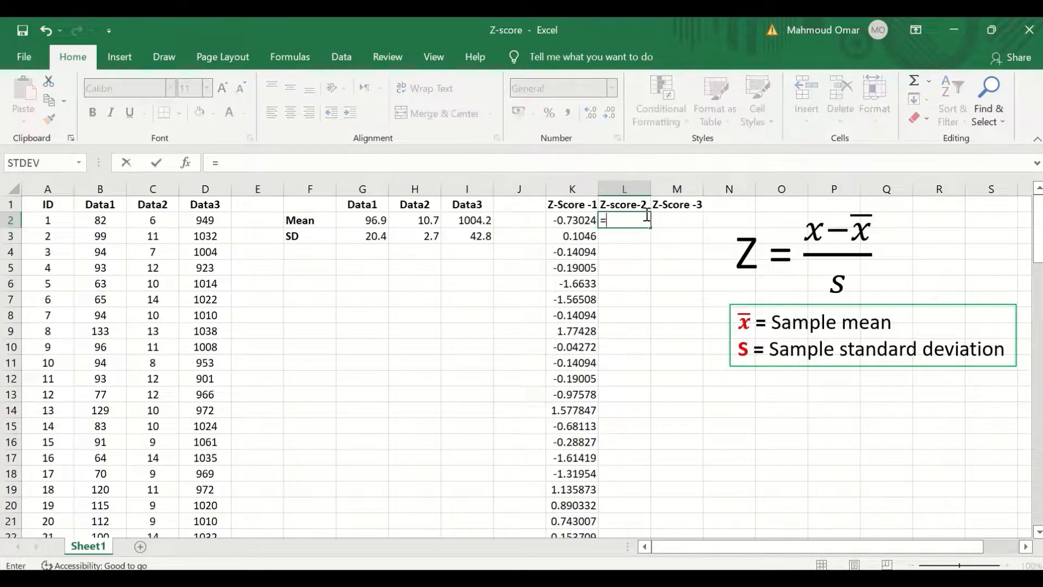
pyautogui.write('(')
pyautogui.click(154, 221)
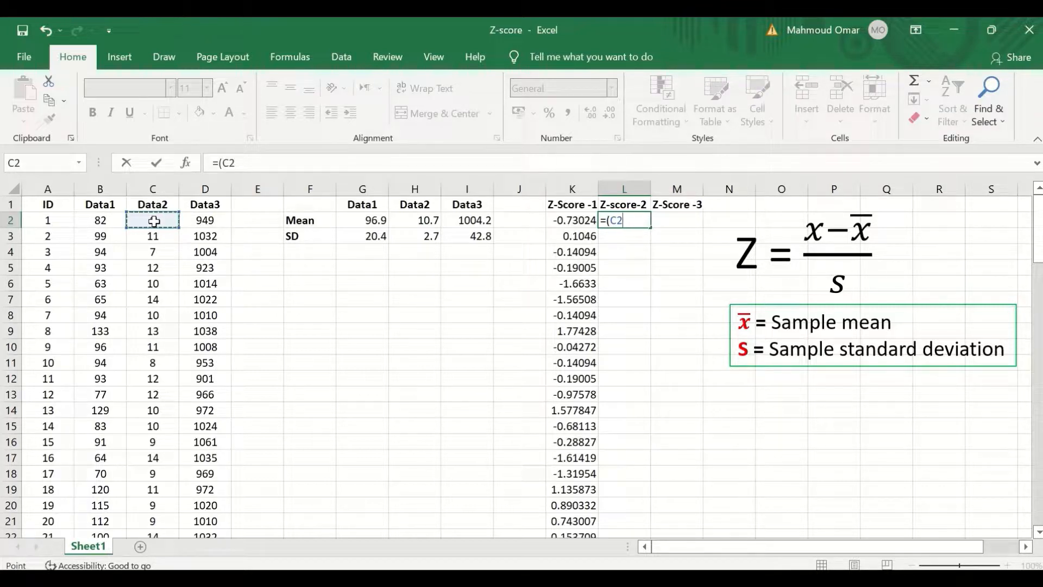
pyautogui.write('-')
pyautogui.click(417, 223)
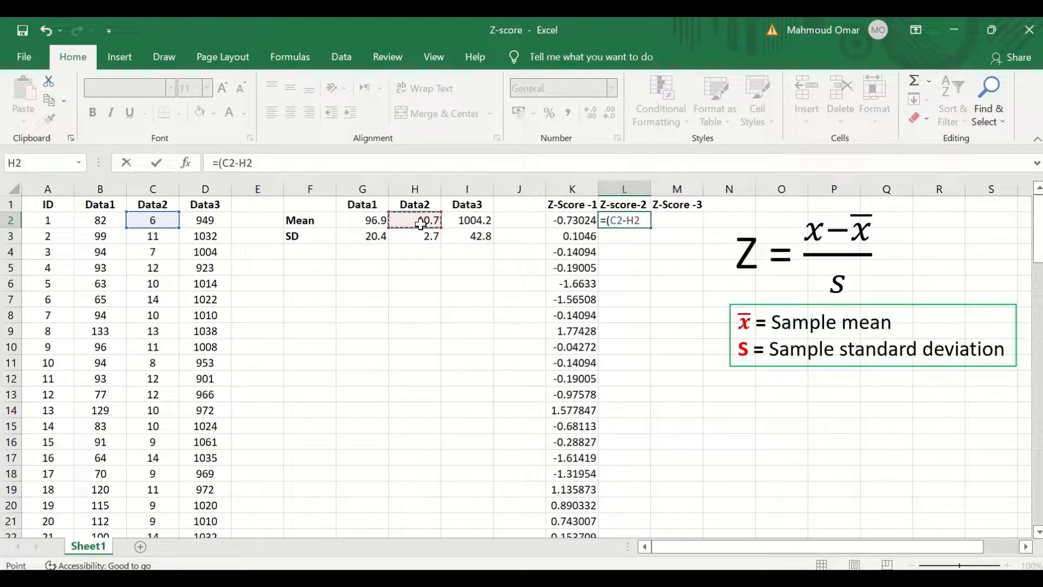
pyautogui.press('F4')
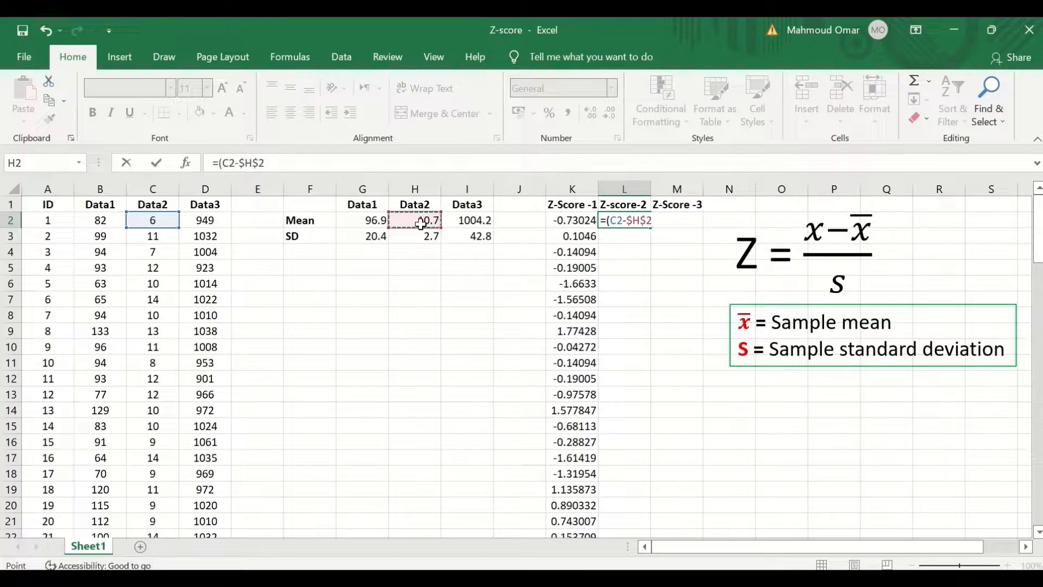
pyautogui.write(')/')
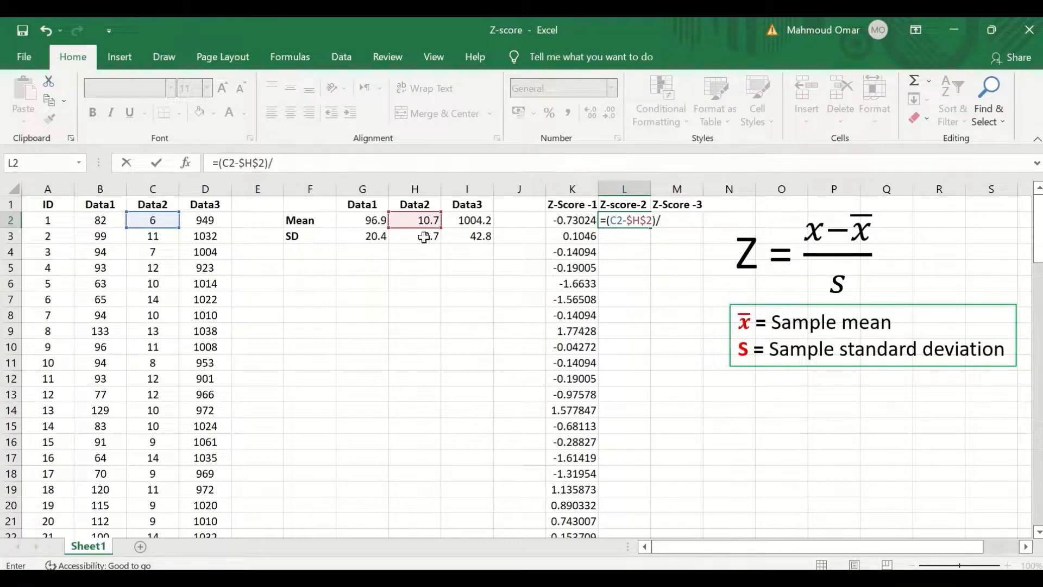
pyautogui.click(423, 237)
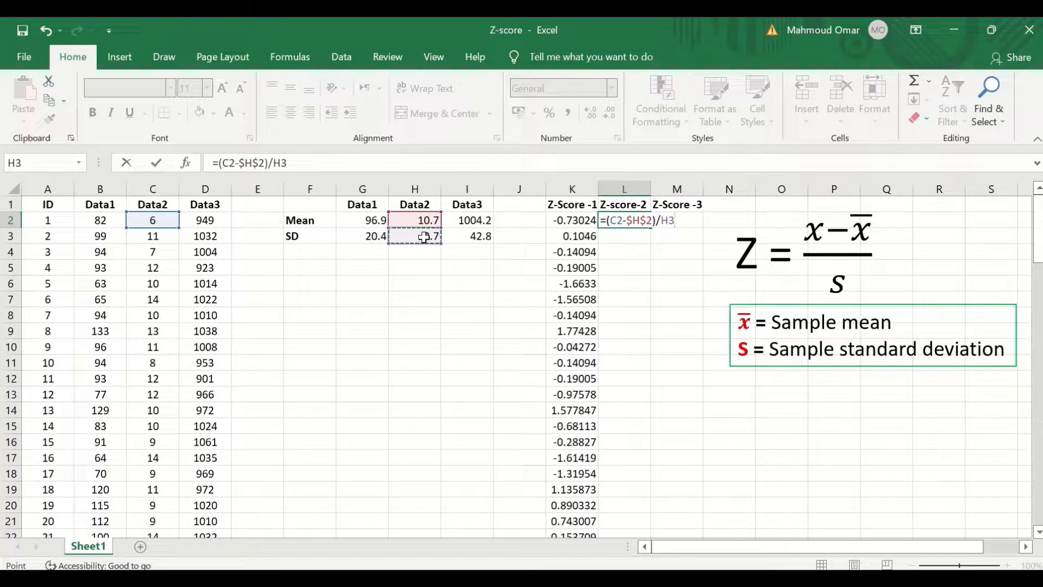
pyautogui.press('F4')
pyautogui.press('Return')
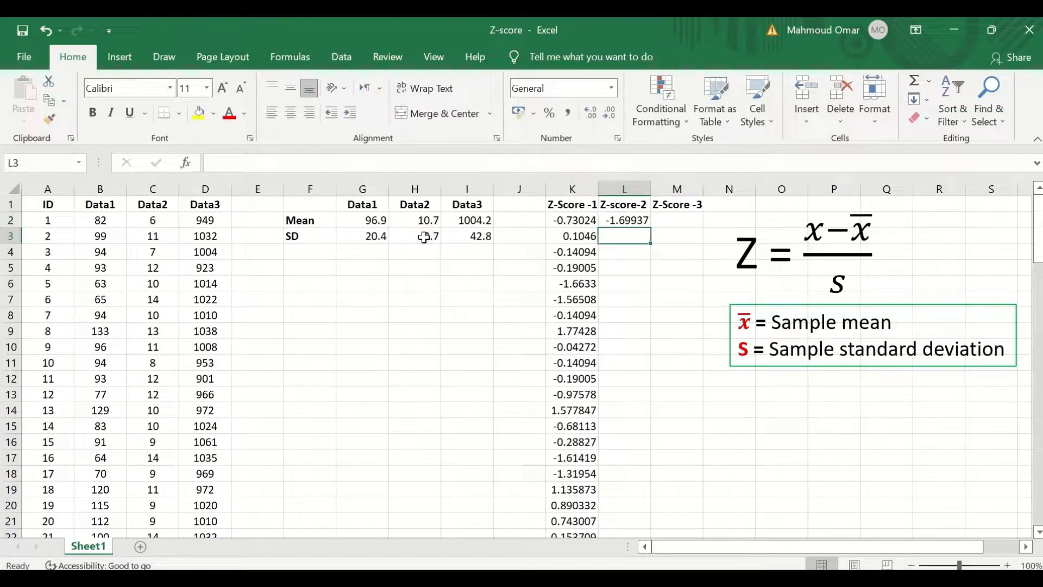
# Fill the Data2 z-score formula from L2 down through L101
pyautogui.click(633, 222)
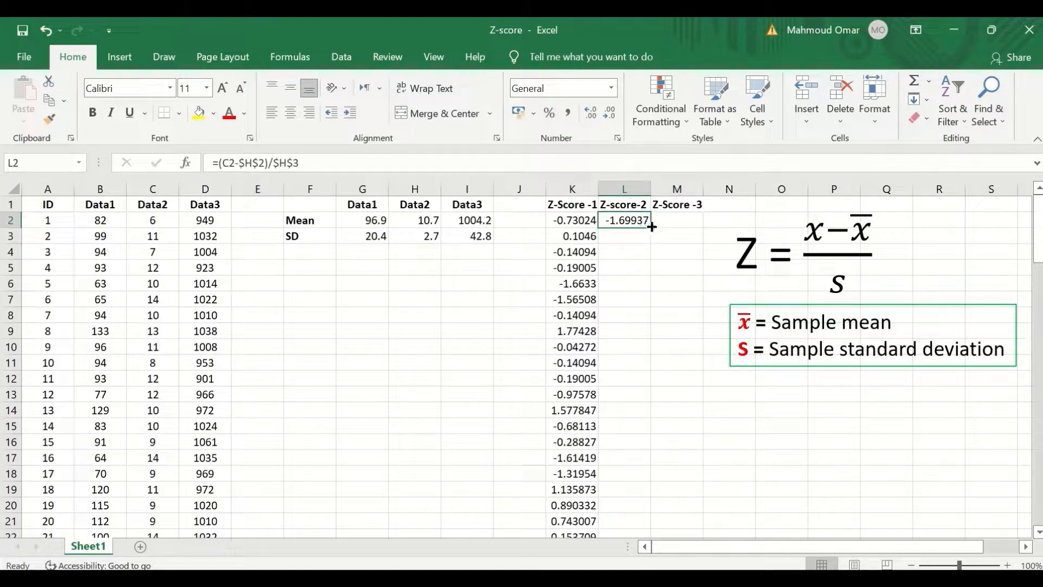
pyautogui.moveTo(649, 228); pyautogui.dragTo(650, 512)
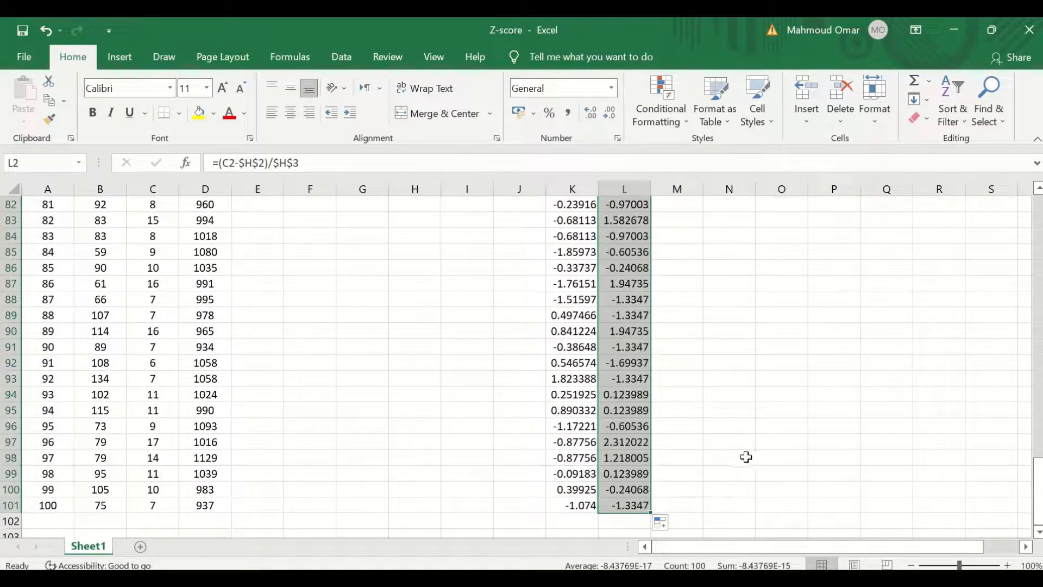
pyautogui.scroll(10, 744, 445)
pyautogui.scroll(17, 730, 406)
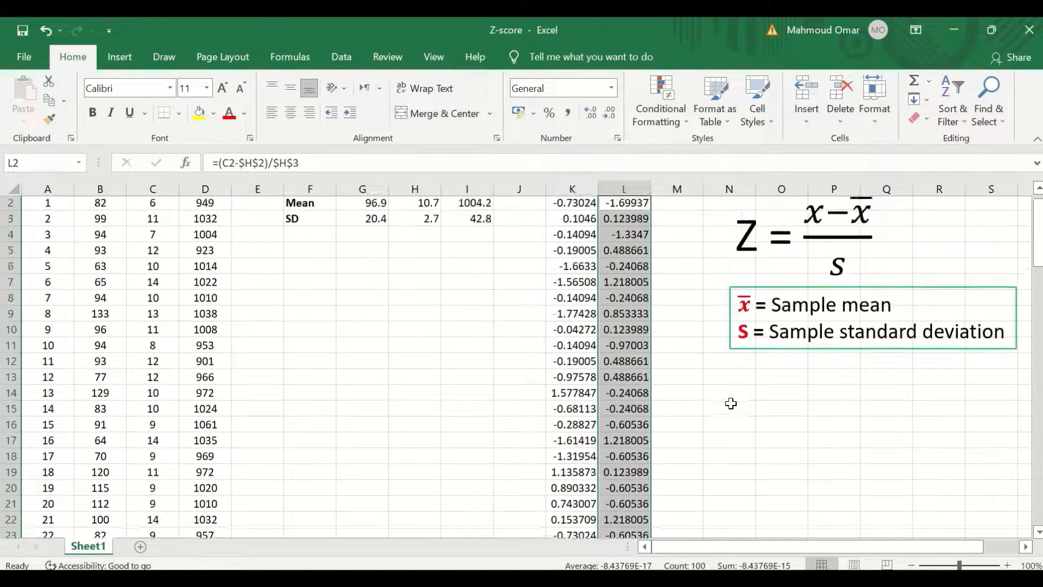
# Enter the first Data3 z-score in M2 as =(D2-$I$2)/$I$3, with absolute references to the mean and SD
pyautogui.click(677, 220)
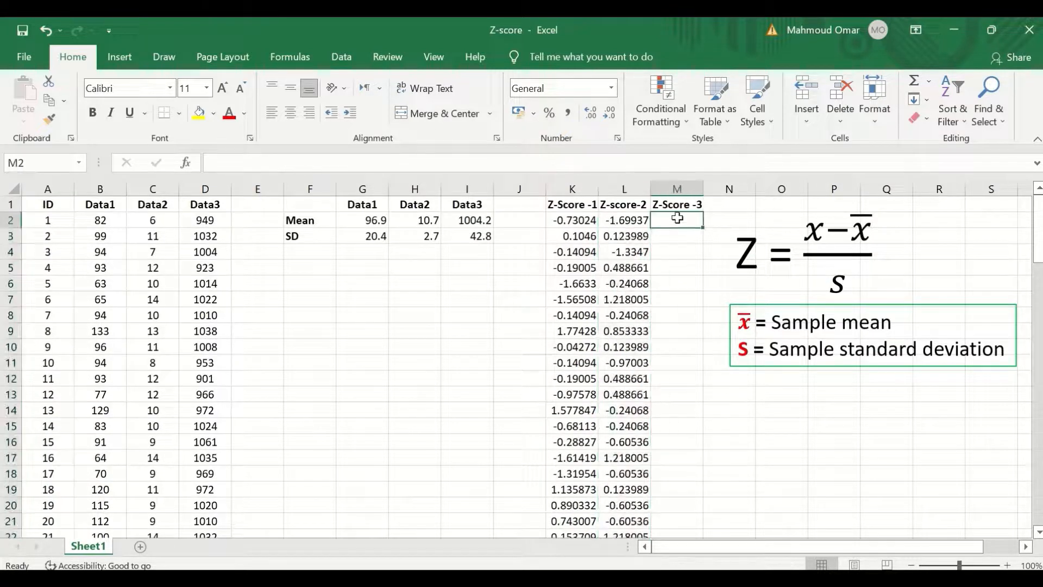
pyautogui.write('=')
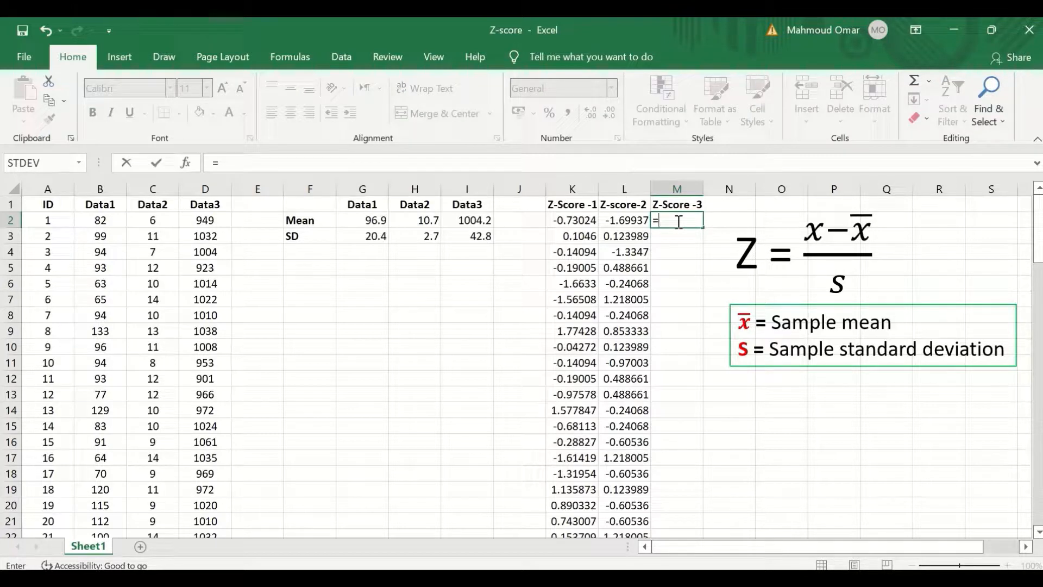
pyautogui.write('(')
pyautogui.click(199, 224)
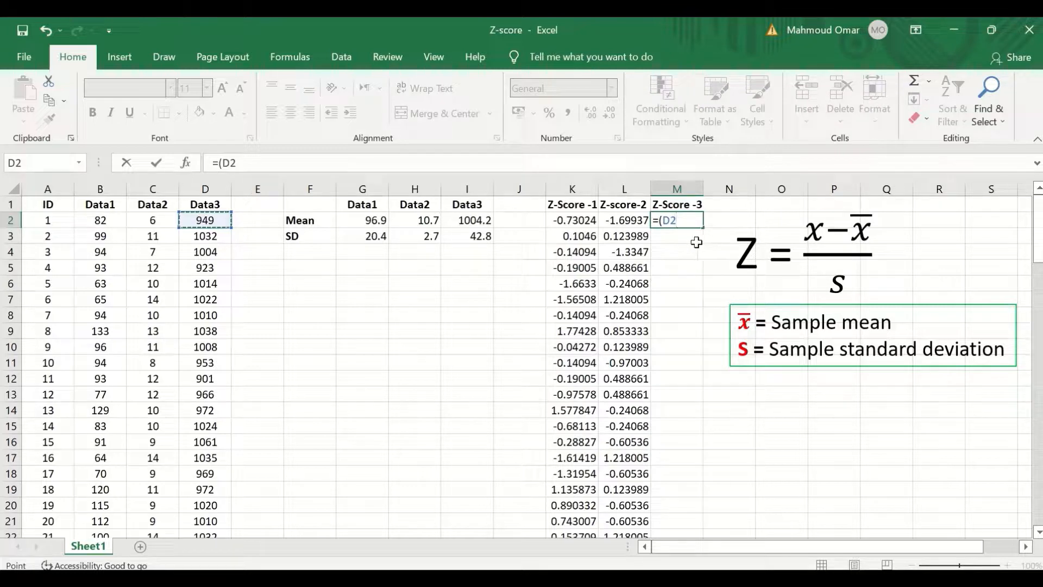
pyautogui.write('-')
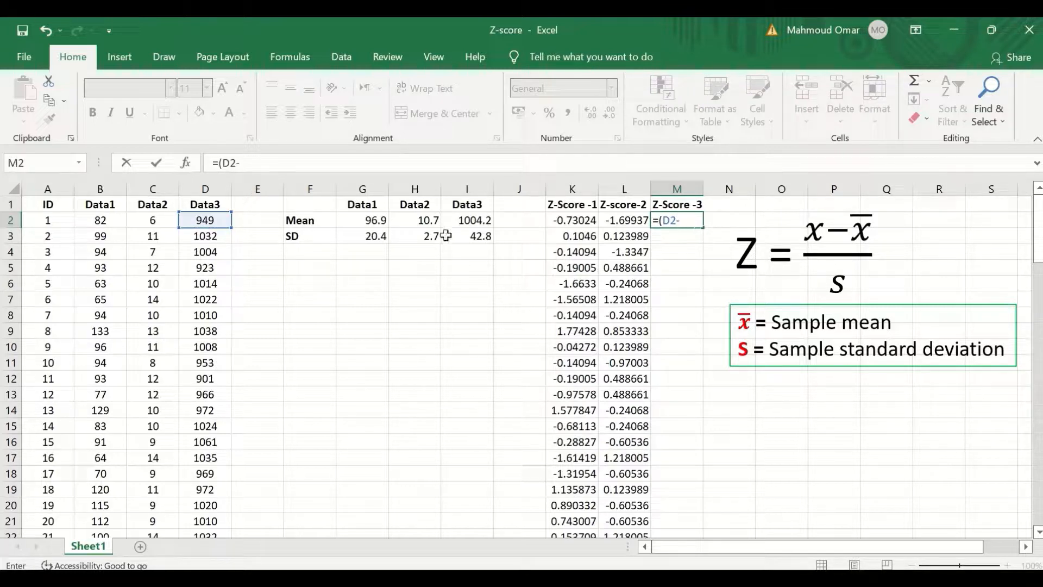
pyautogui.click(476, 221)
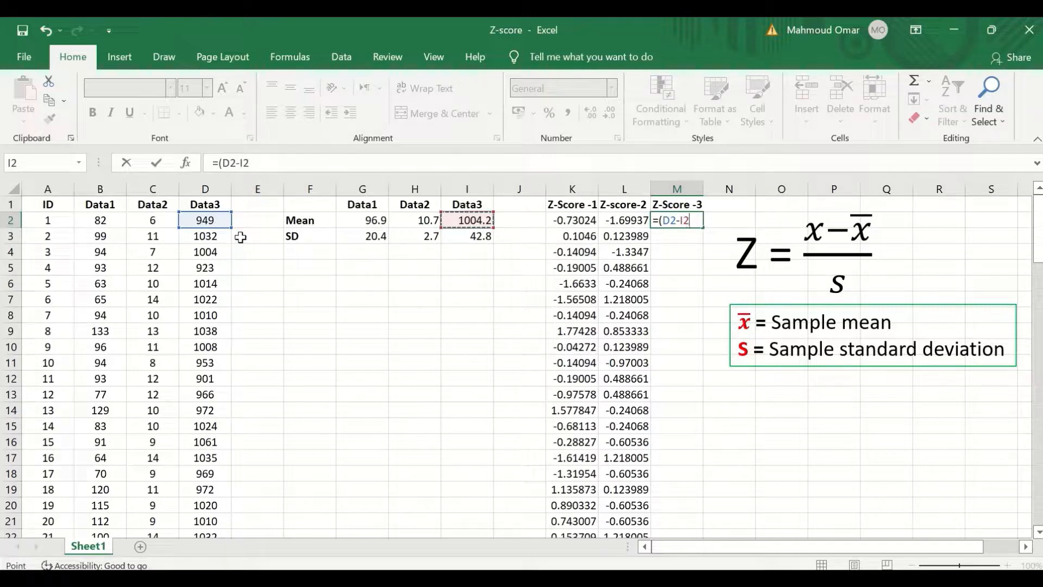
pyautogui.press('F4')
pyautogui.write(')')
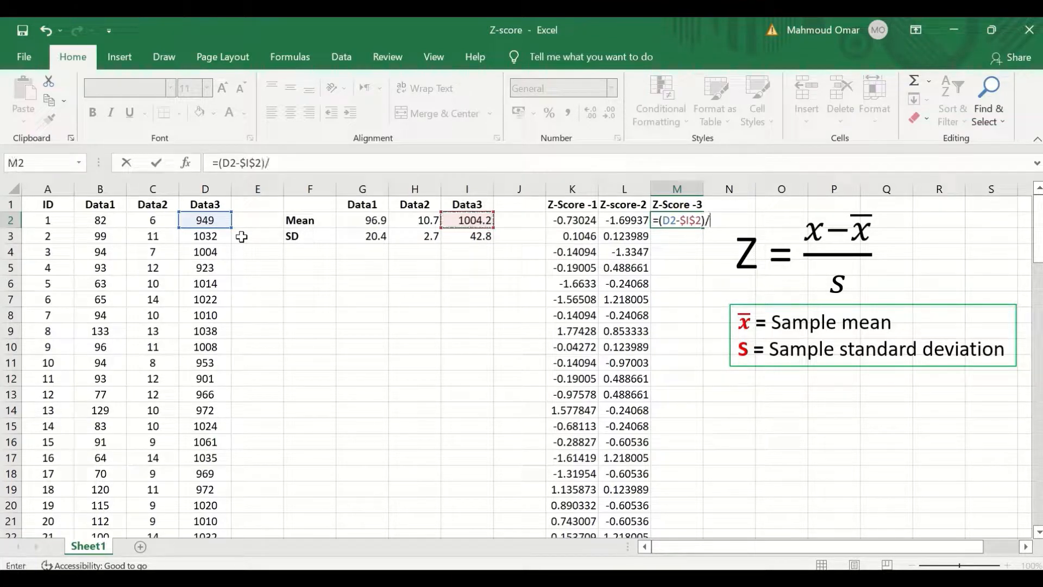
pyautogui.write('/')
pyautogui.click(483, 239)
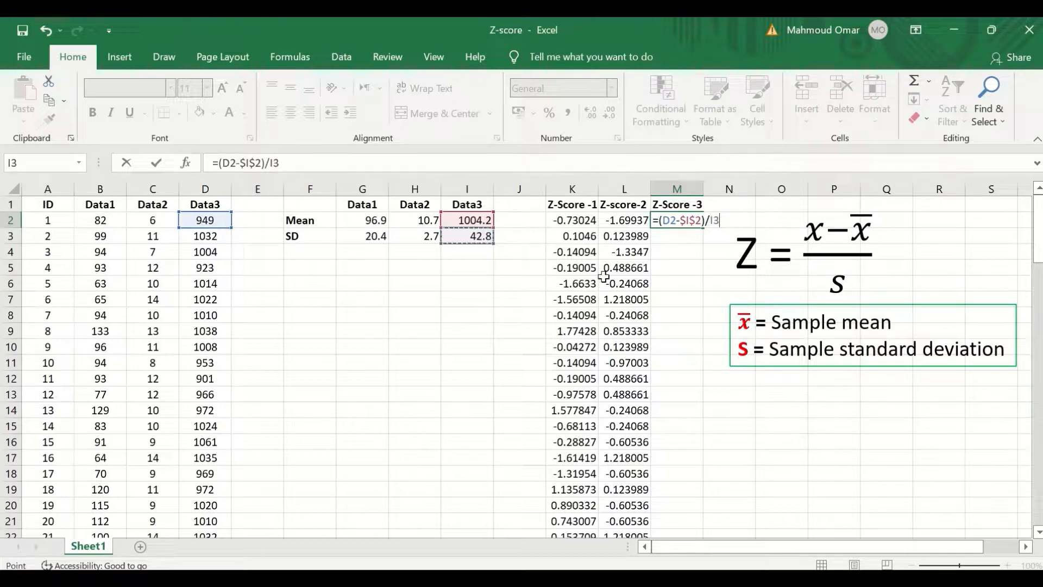
pyautogui.press('F4')
pyautogui.press('Return')
# Fill the Data3 z-score formula from M2 down through M101
pyautogui.click(675, 220)
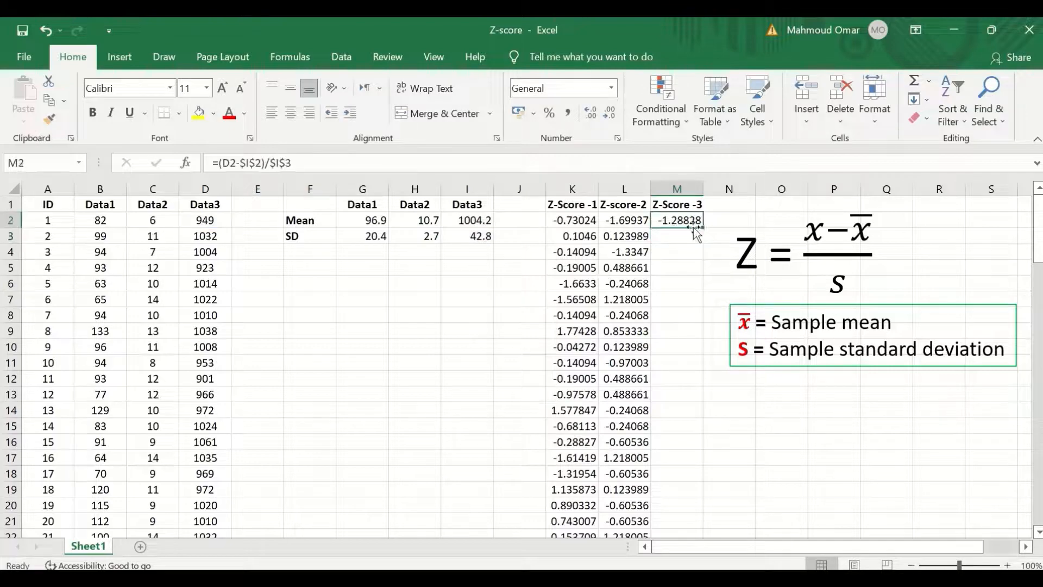
pyautogui.moveTo(702, 228); pyautogui.dragTo(701, 498)
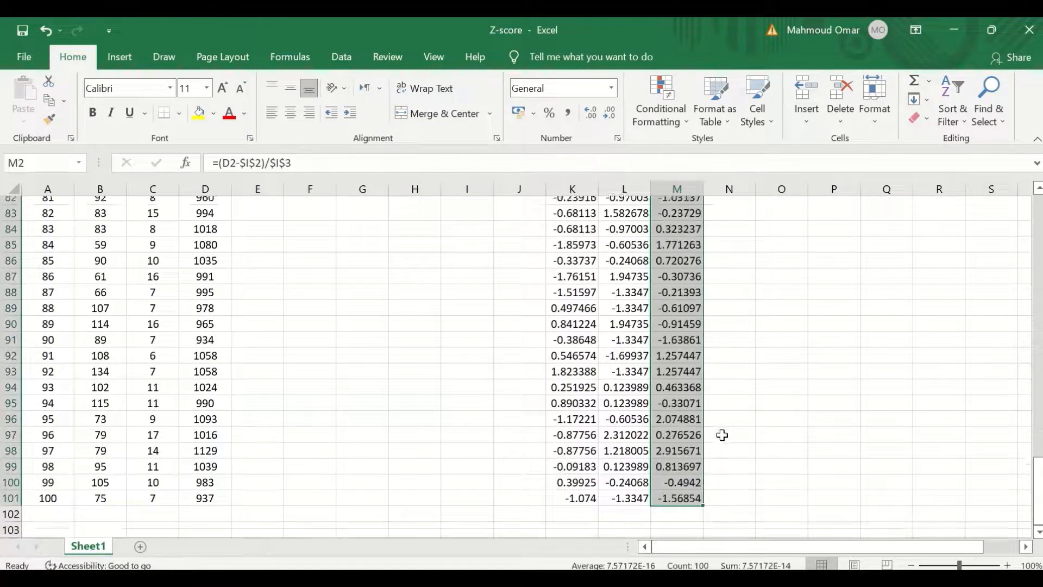
pyautogui.scroll(20, 722, 434)
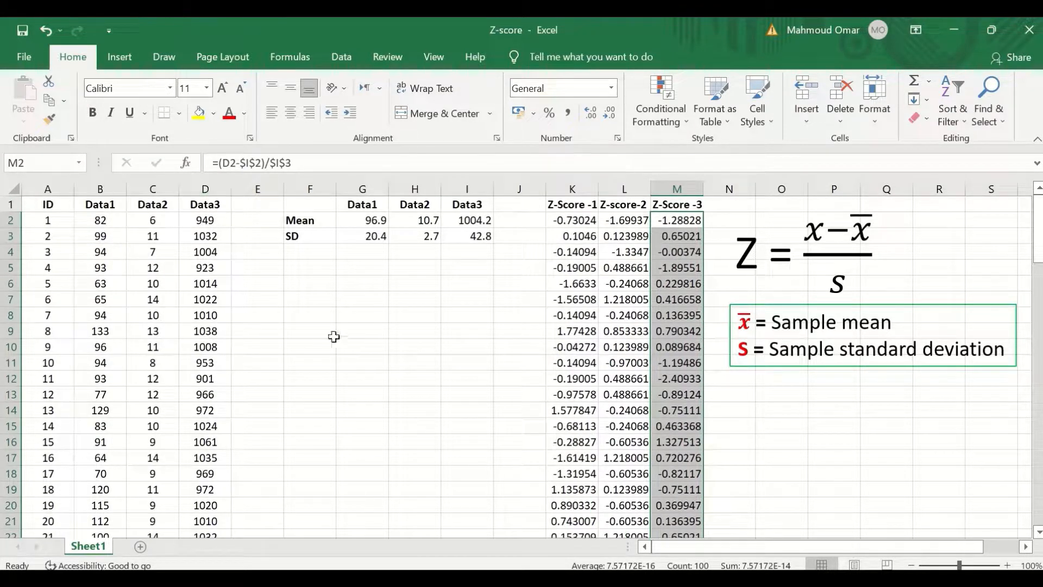
pyautogui.click(758, 442)
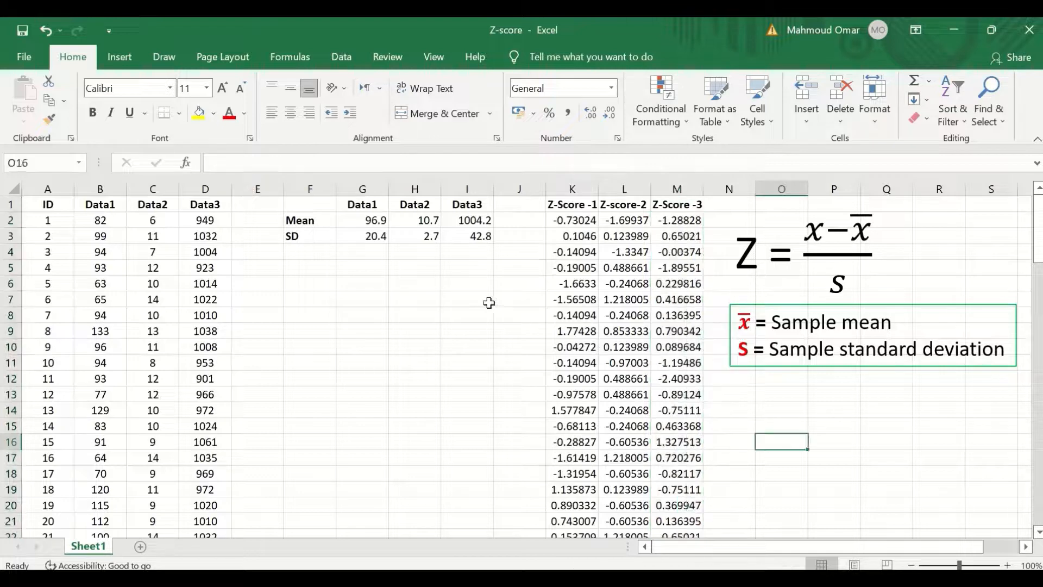
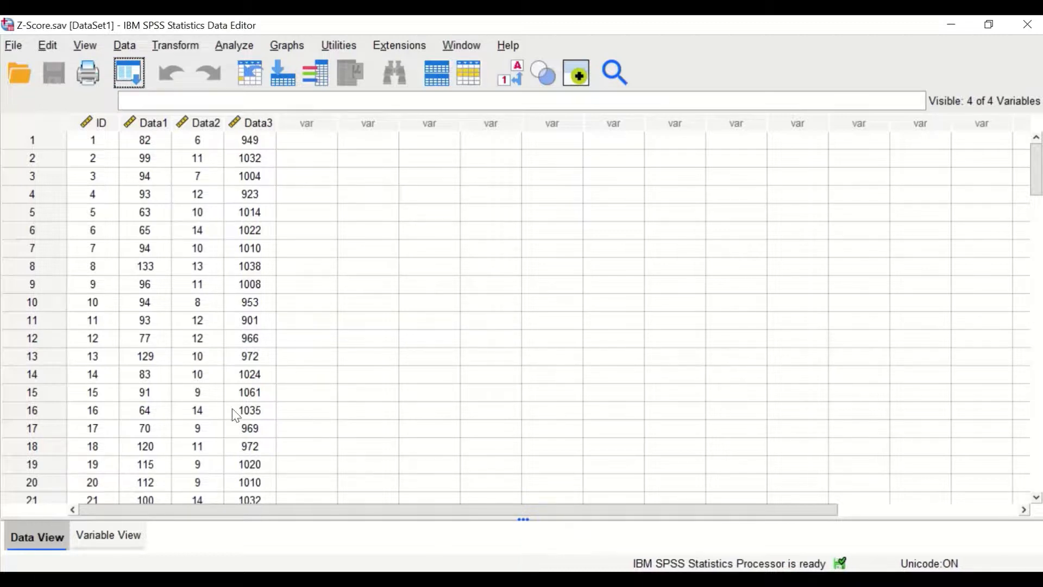
# In SPSS, set up a Frequencies analysis of Data1, Data2 and Data3 with the display of frequency tables turned off
pyautogui.click(244, 43)
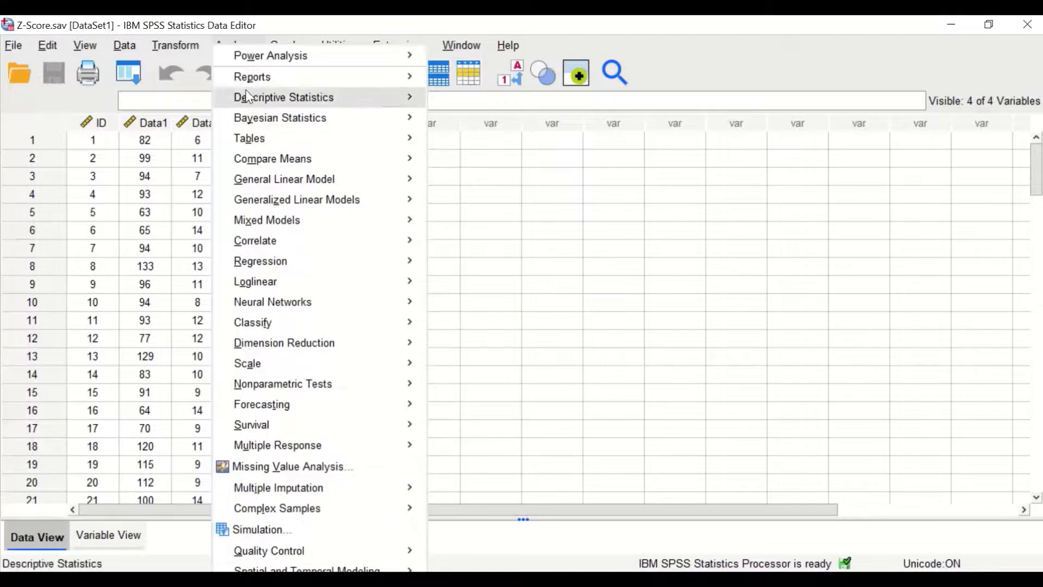
pyautogui.moveTo(246, 94)
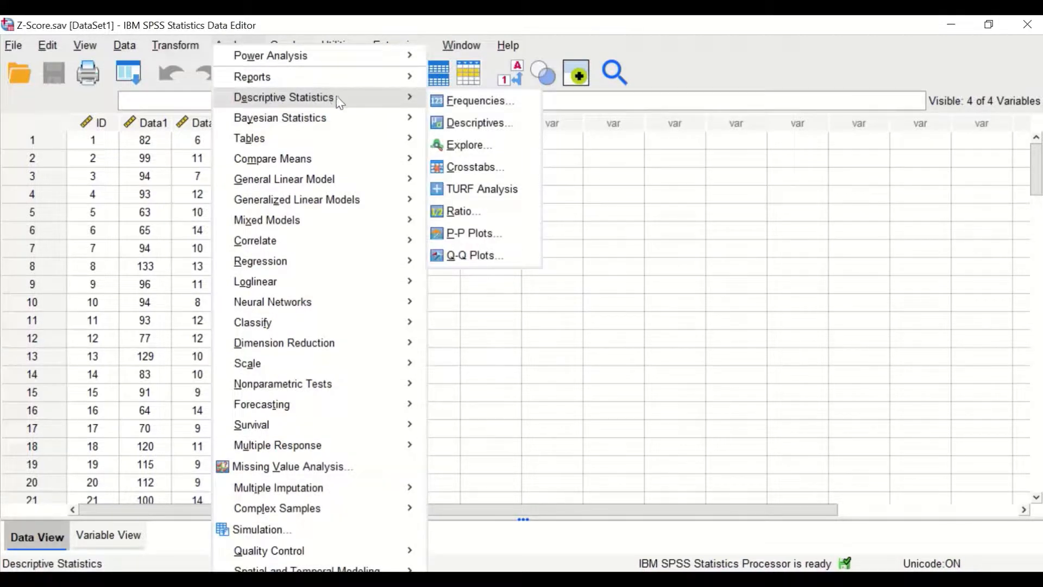
pyautogui.click(454, 102)
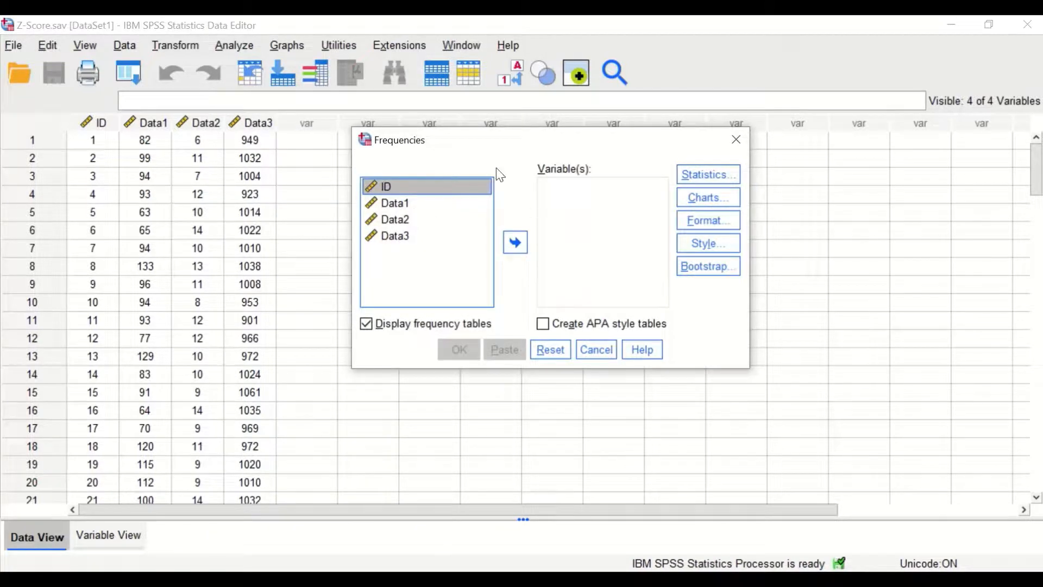
pyautogui.click(392, 209)
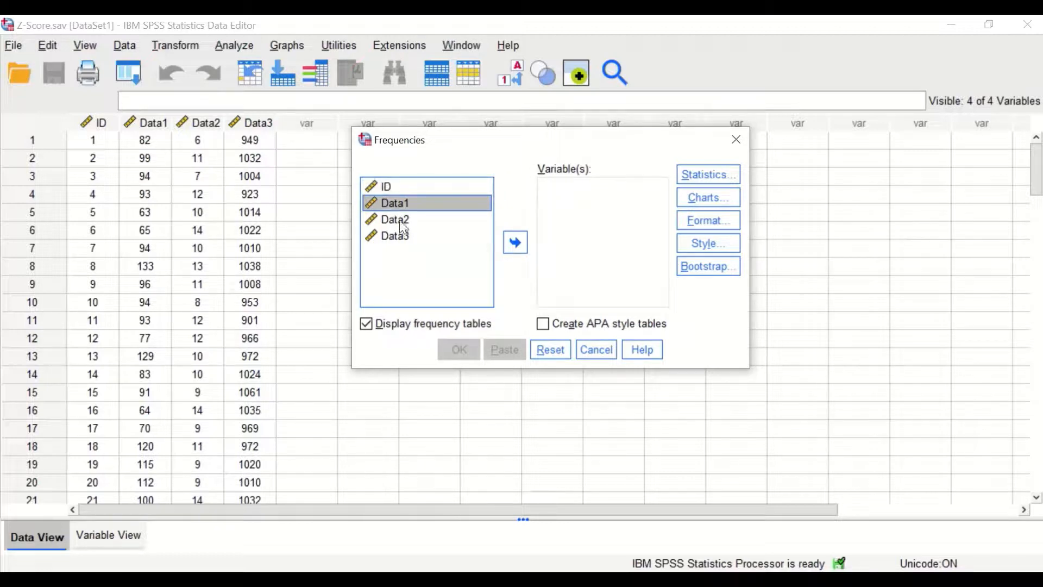
pyautogui.moveTo(402, 226); pyautogui.dragTo(449, 248)
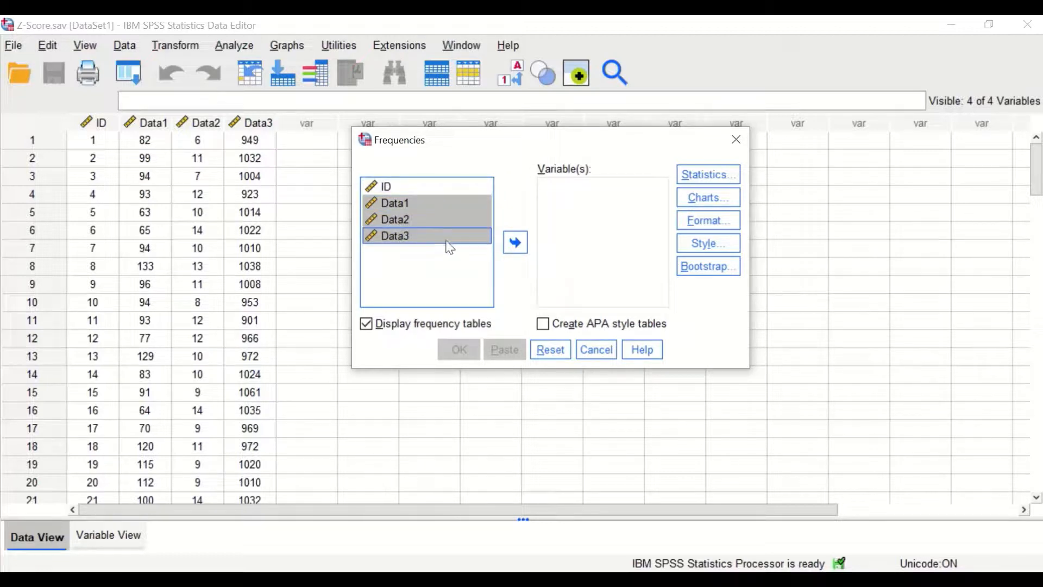
pyautogui.click(519, 250)
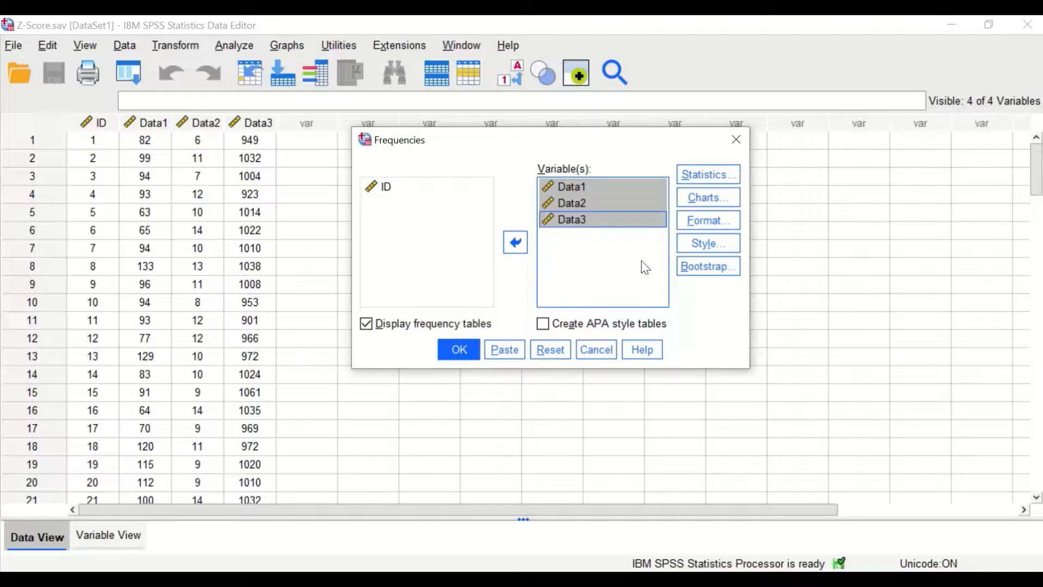
pyautogui.click(366, 324)
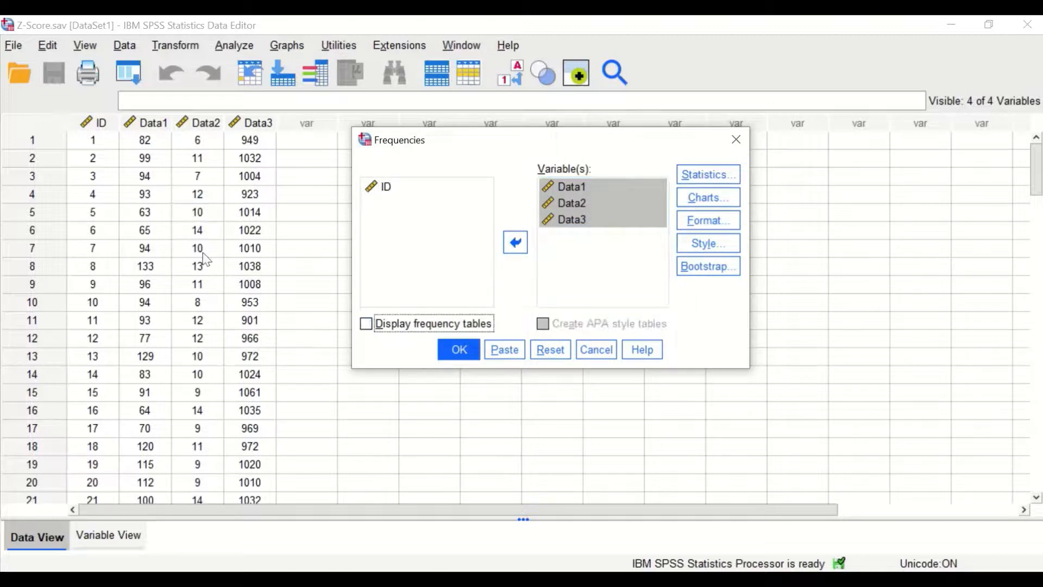
# Request the mean and standard deviation as the statistics for the Frequencies analysis
pyautogui.click(708, 175)
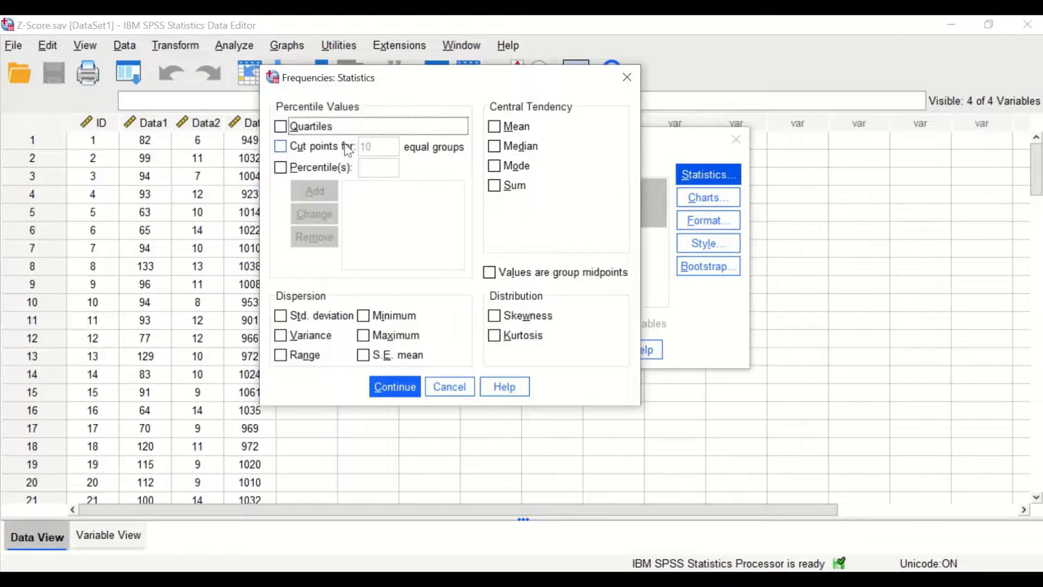
pyautogui.click(494, 126)
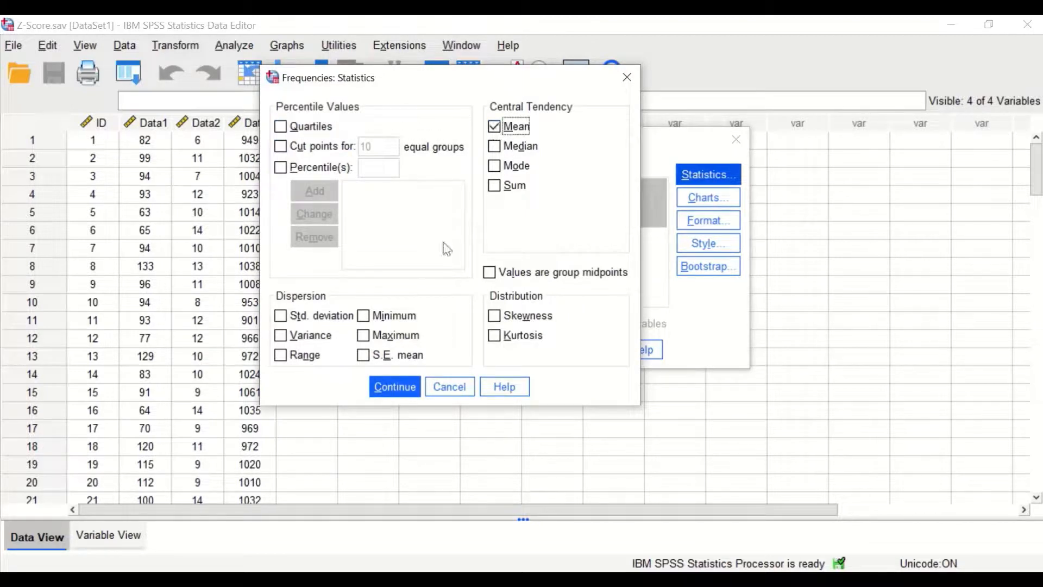
pyautogui.click(281, 316)
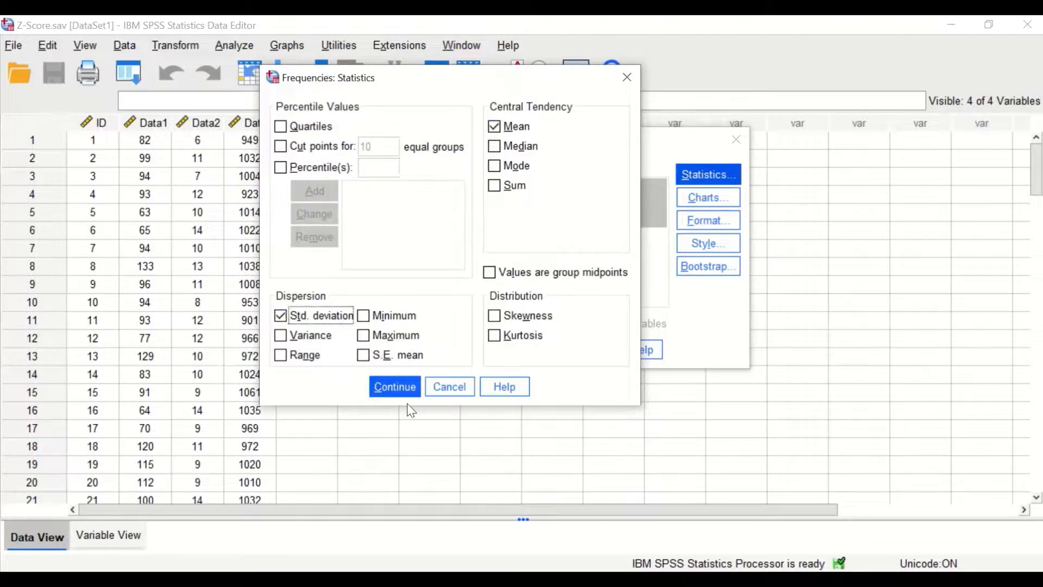
pyautogui.click(401, 389)
# Add histograms with a normal curve to the Frequencies analysis and run it
pyautogui.click(712, 198)
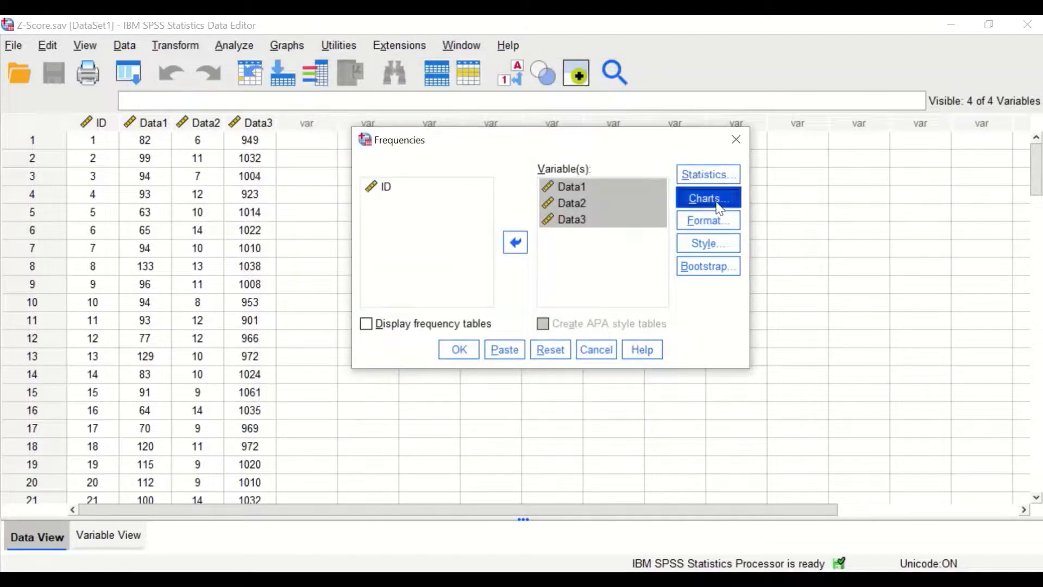
pyautogui.click(478, 249)
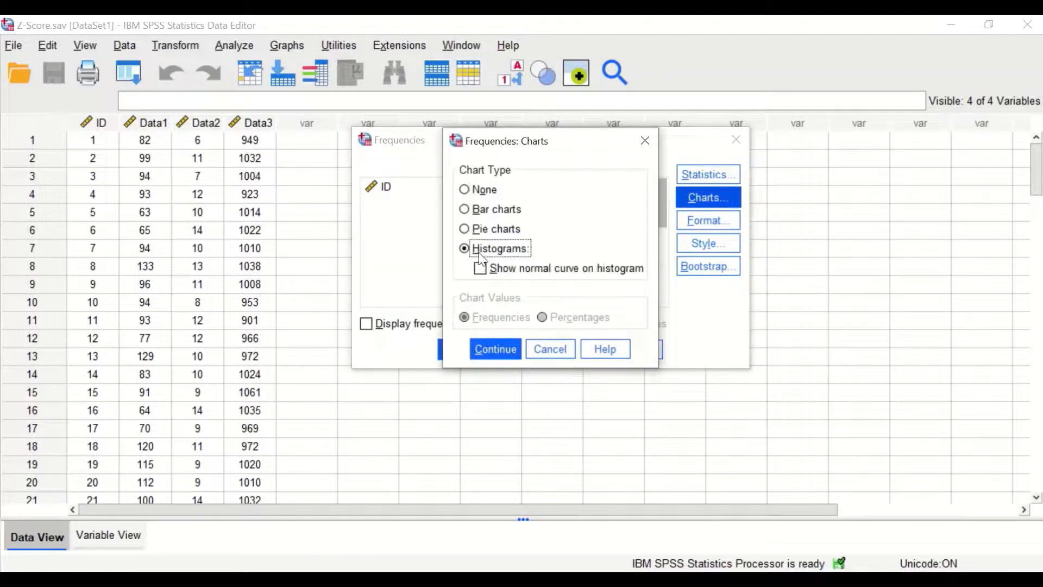
pyautogui.click(480, 268)
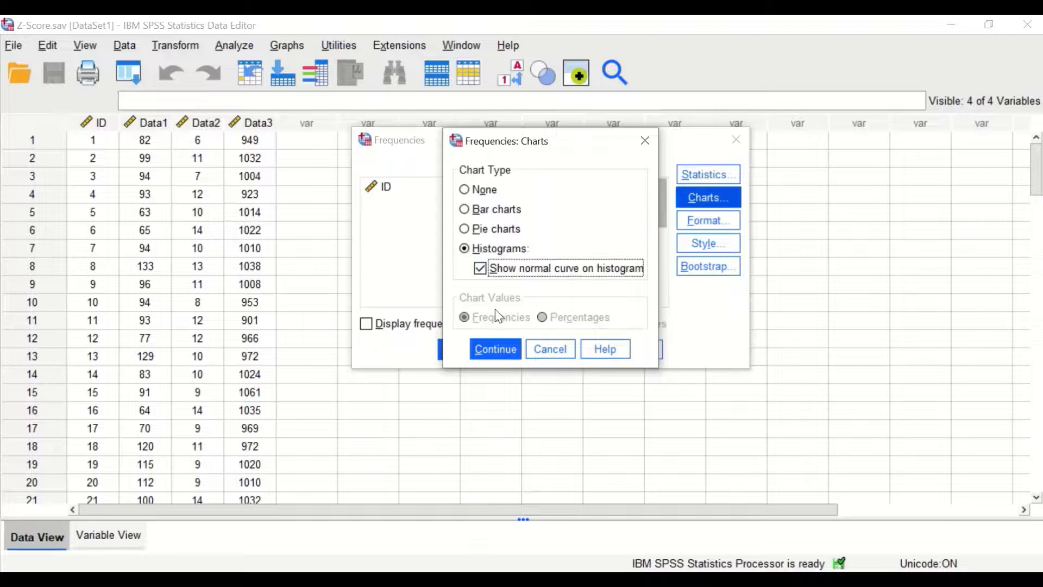
pyautogui.click(495, 354)
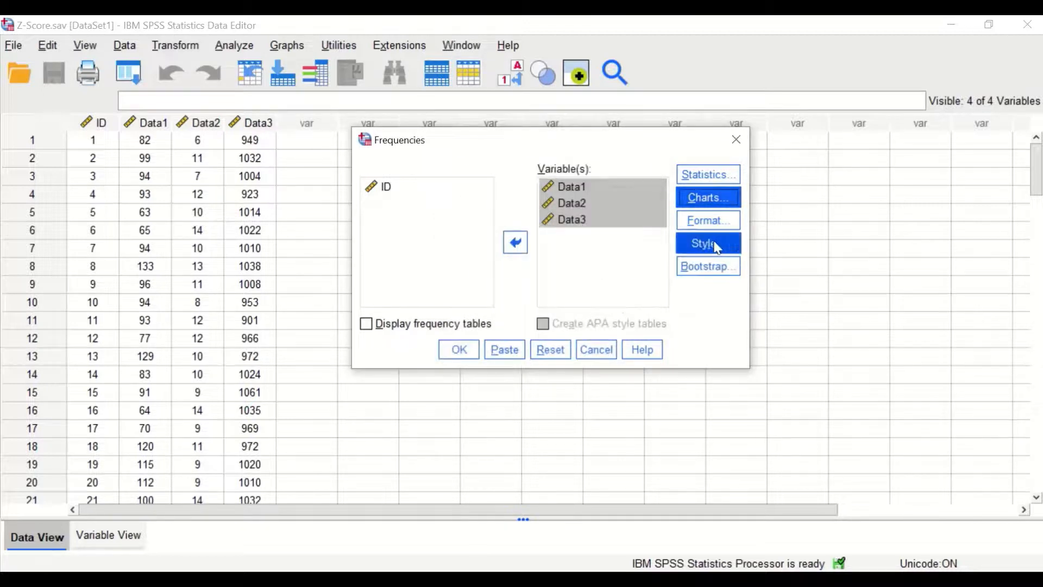
pyautogui.click(459, 350)
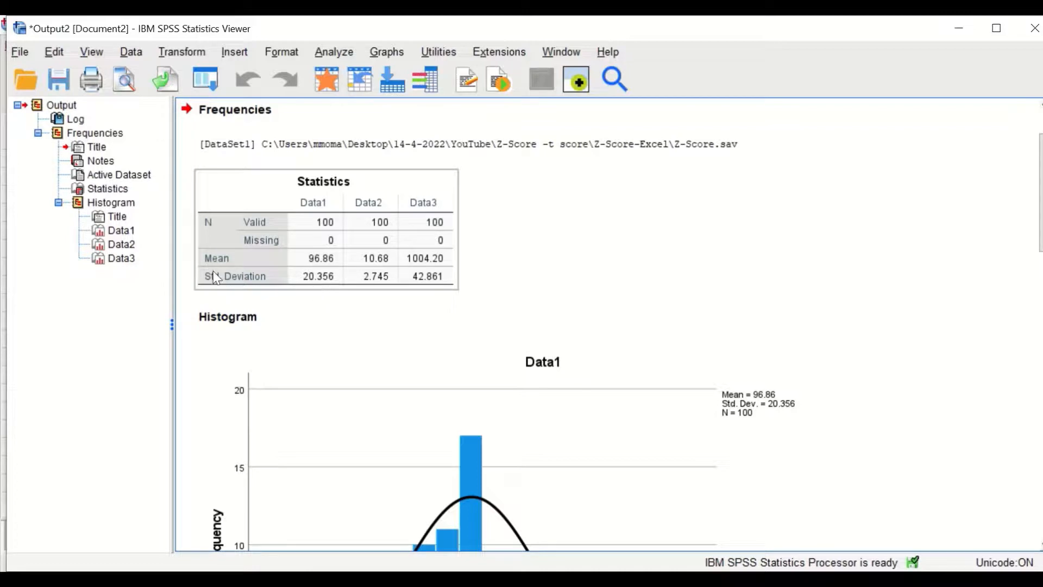
# Examine the statistics table and the Data1, Data2 and Data3 histograms against their normal curves
pyautogui.scroll(-3, 531, 291)
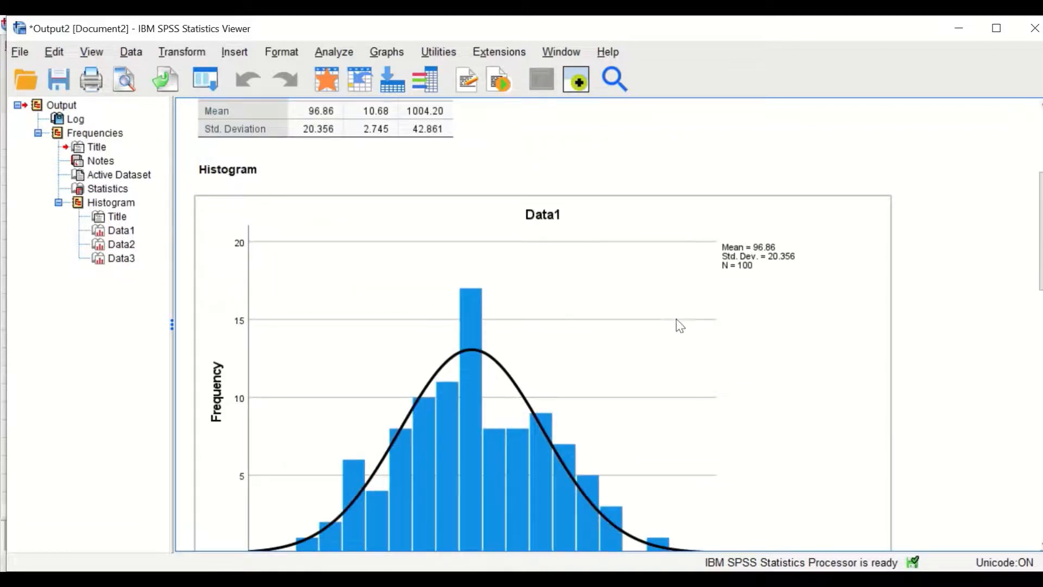
pyautogui.scroll(-3, 549, 295)
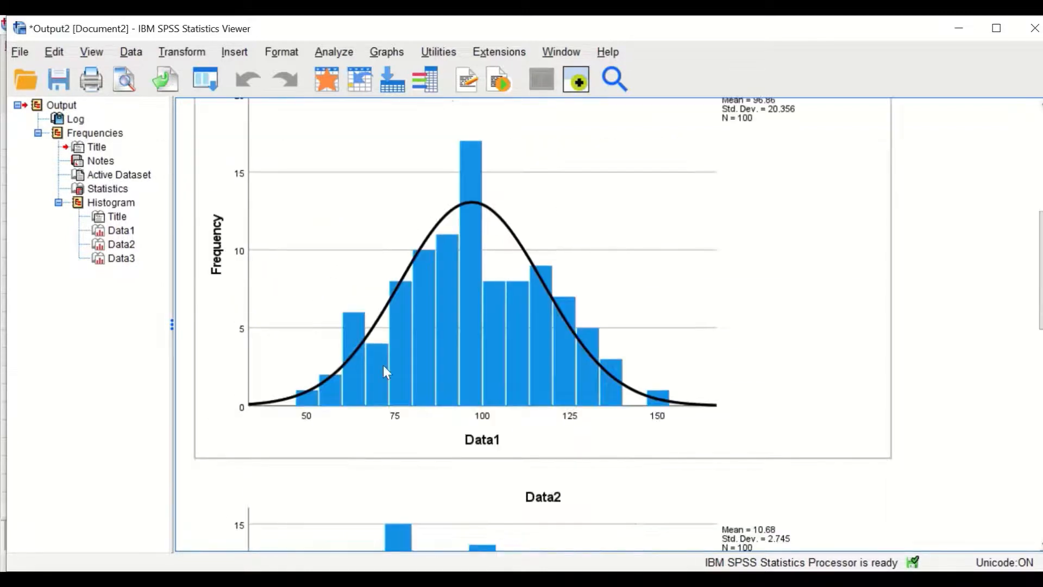
pyautogui.scroll(-15, 504, 353)
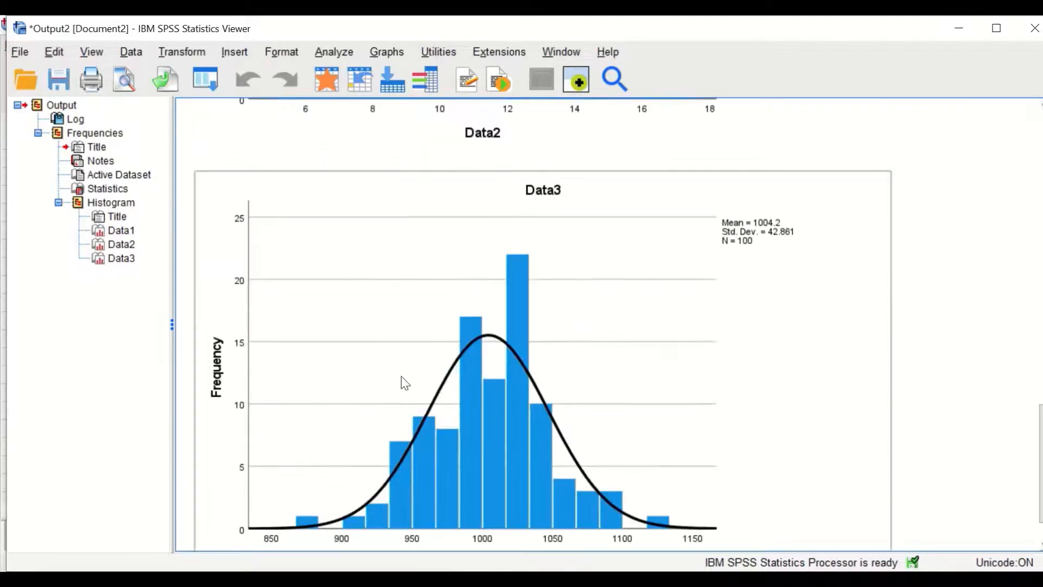
pyautogui.scroll(15, 614, 454)
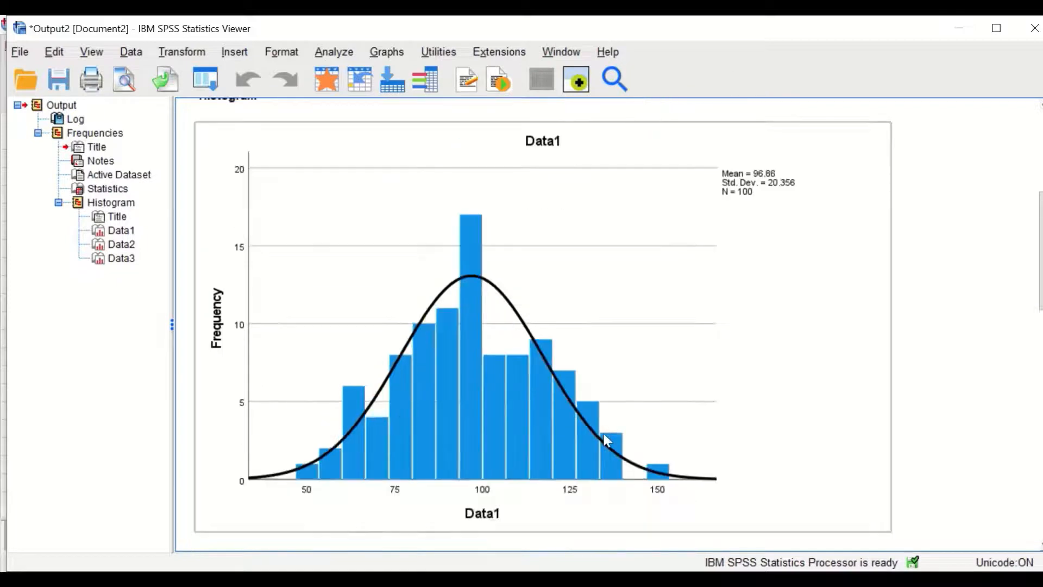
pyautogui.scroll(6, 483, 324)
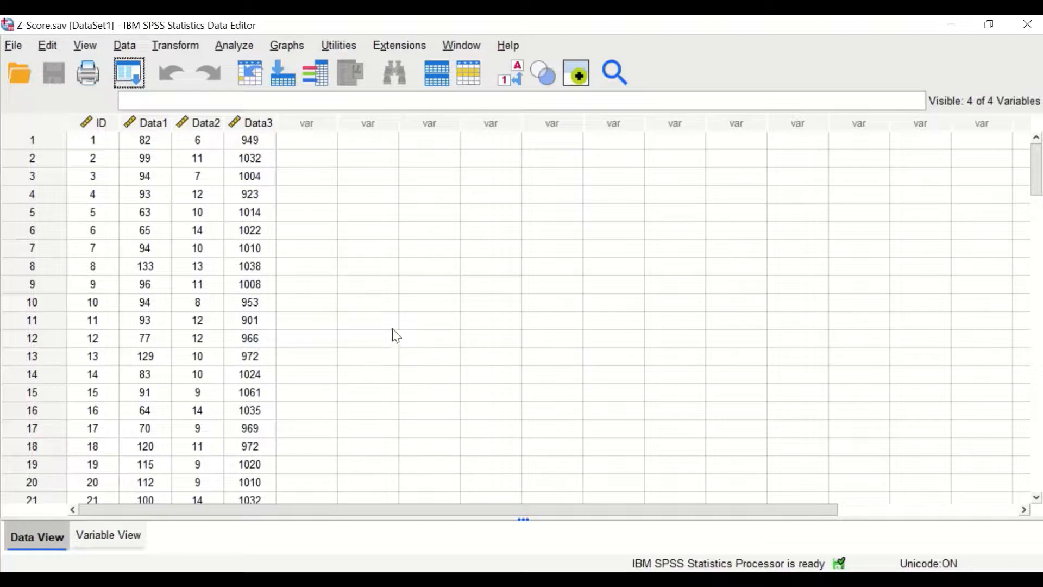
# Set up a Descriptives analysis of Data1, Data2 and Data3 that saves standardized values as variables
pyautogui.click(236, 45)
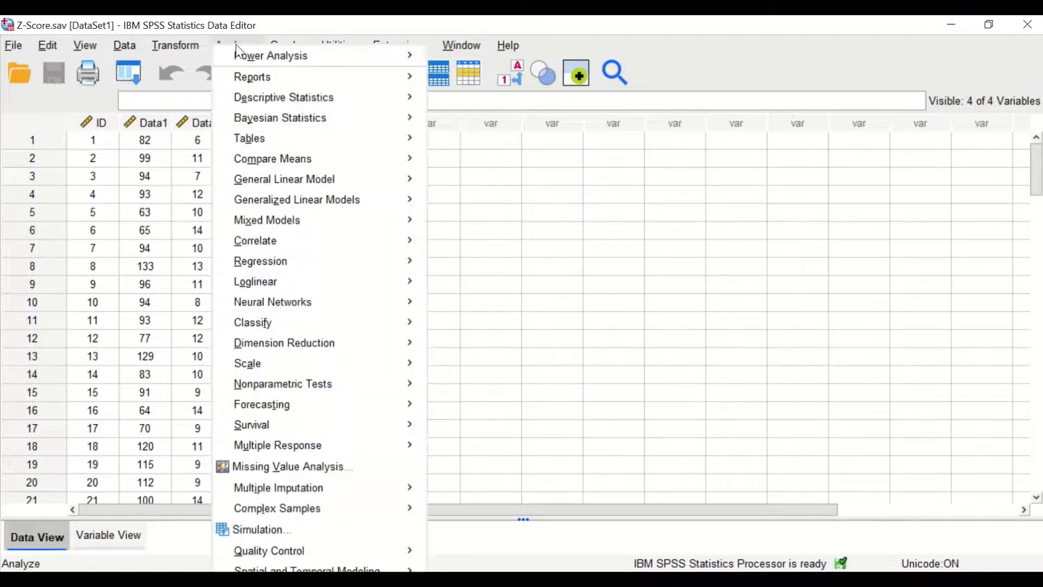
pyautogui.moveTo(237, 96)
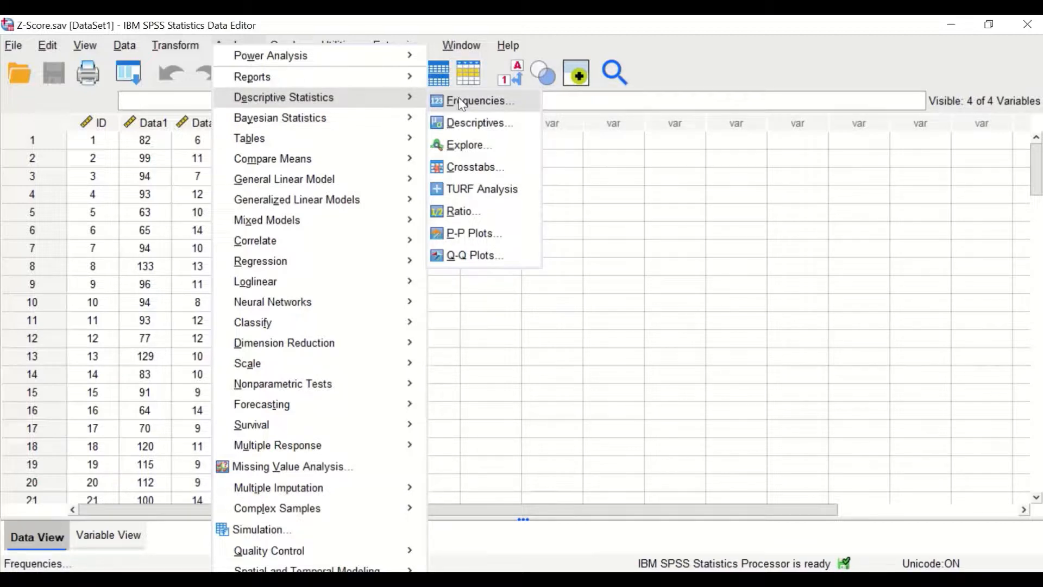
pyautogui.click(460, 124)
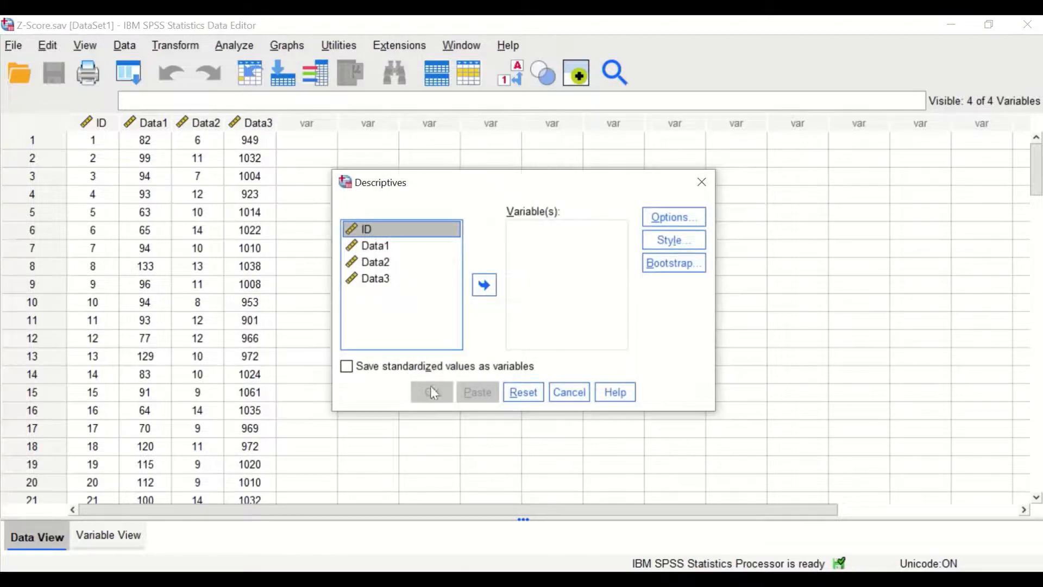
pyautogui.click(373, 249)
pyautogui.moveTo(375, 265); pyautogui.dragTo(549, 255)
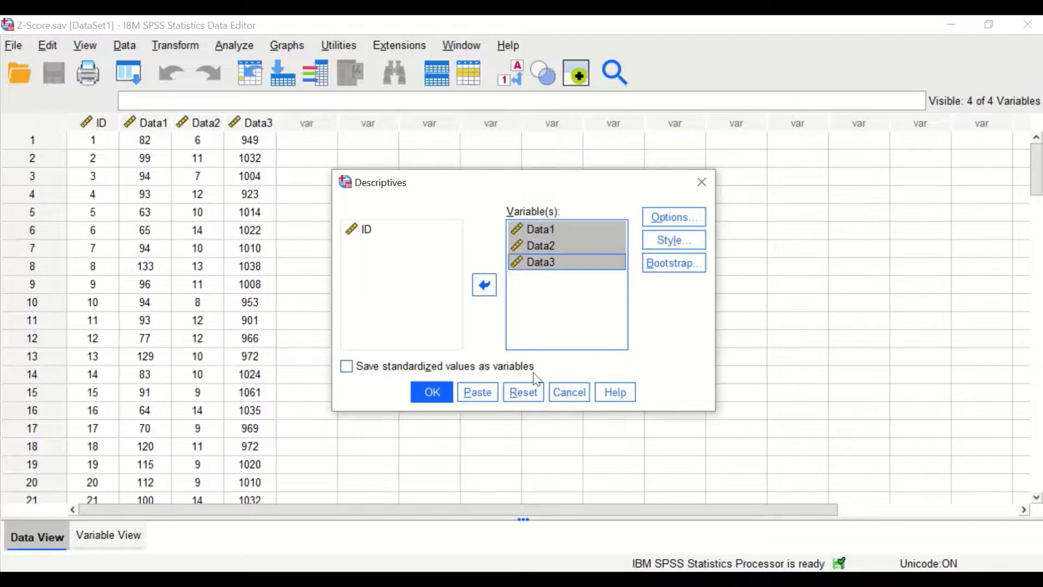
pyautogui.click(348, 366)
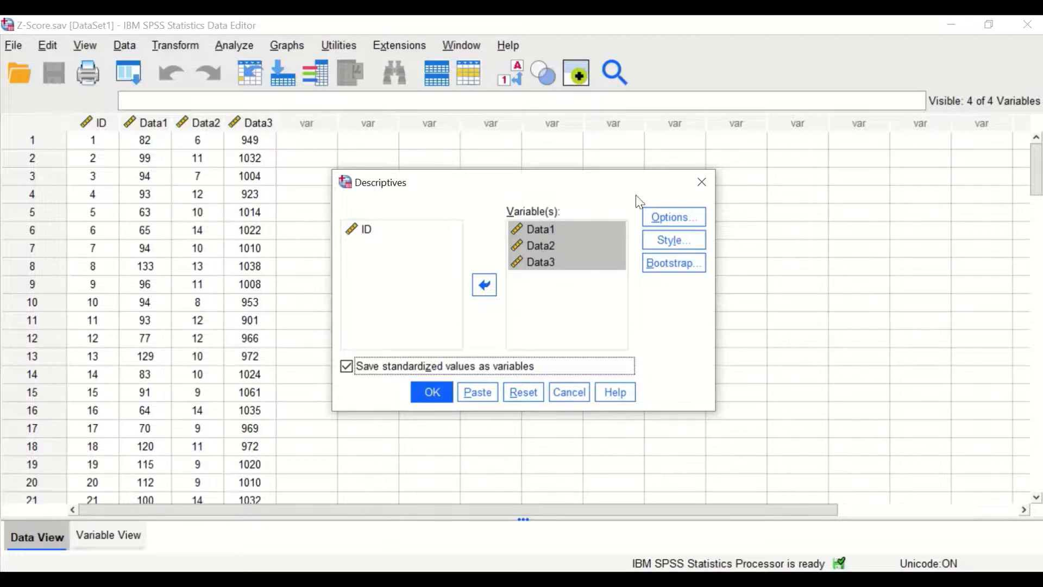
# Run the Descriptives analysis with minimum and maximum excluded, keeping mean and standard deviation, and return to the data
pyautogui.click(691, 217)
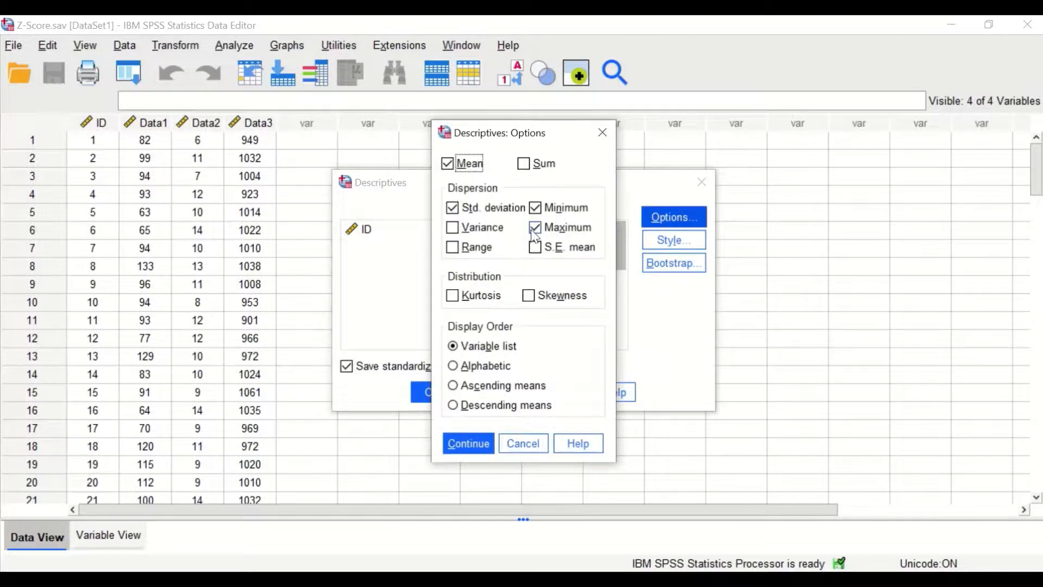
pyautogui.click(535, 227)
pyautogui.click(534, 208)
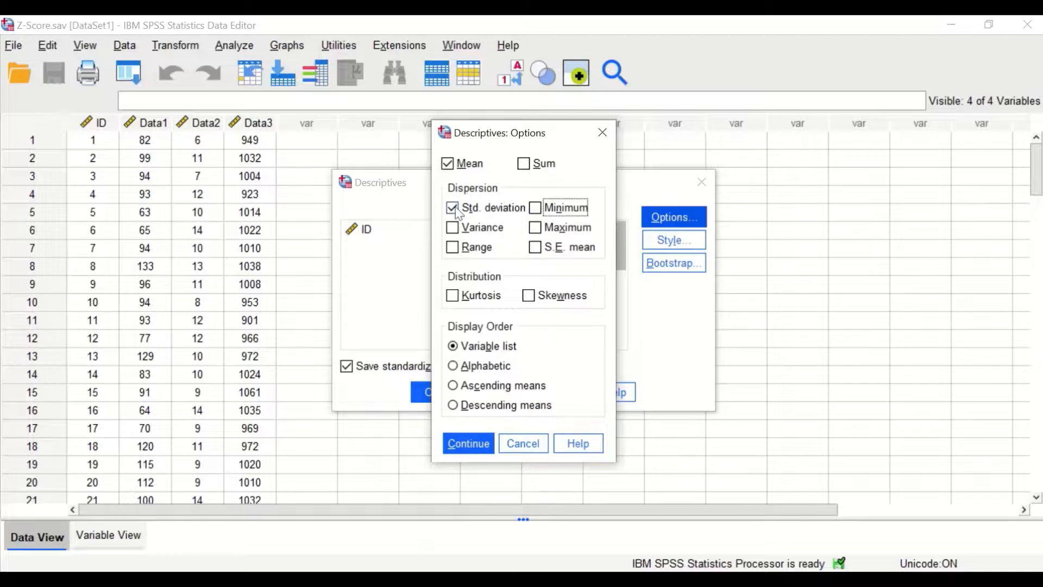
pyautogui.click(466, 447)
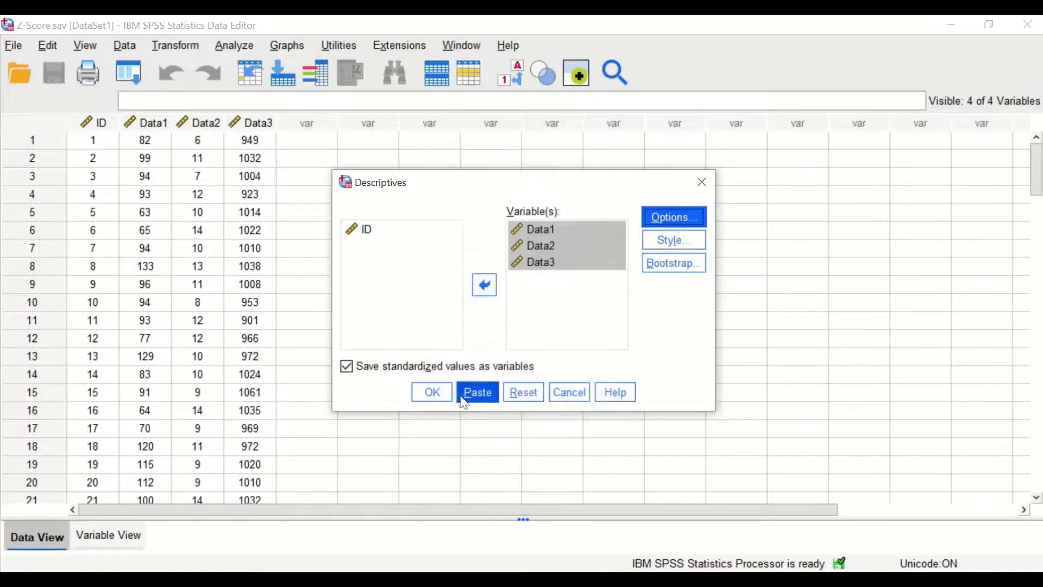
pyautogui.click(435, 391)
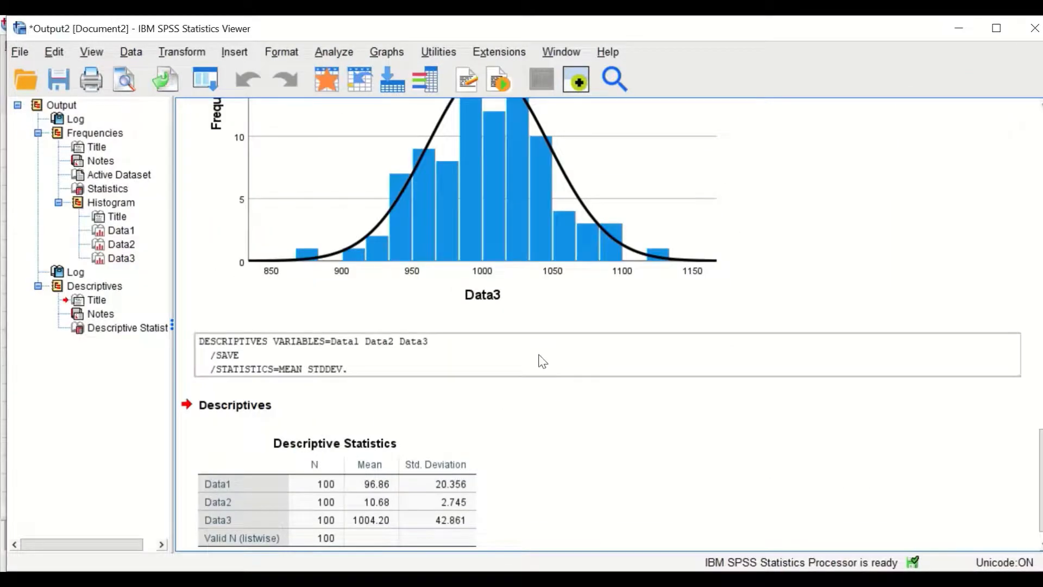
pyautogui.scroll(-1, 540, 362)
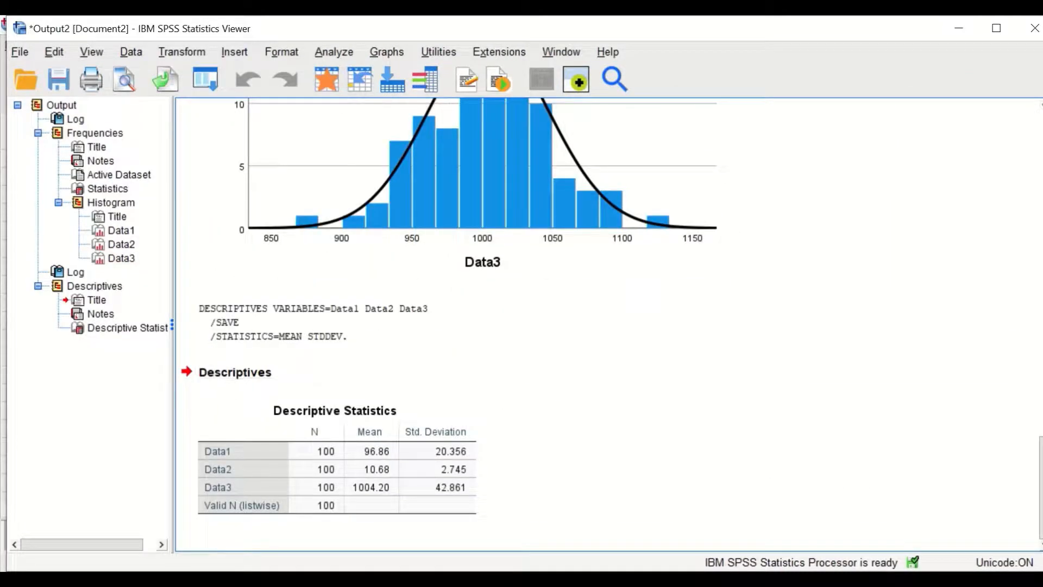
pyautogui.click(960, 28)
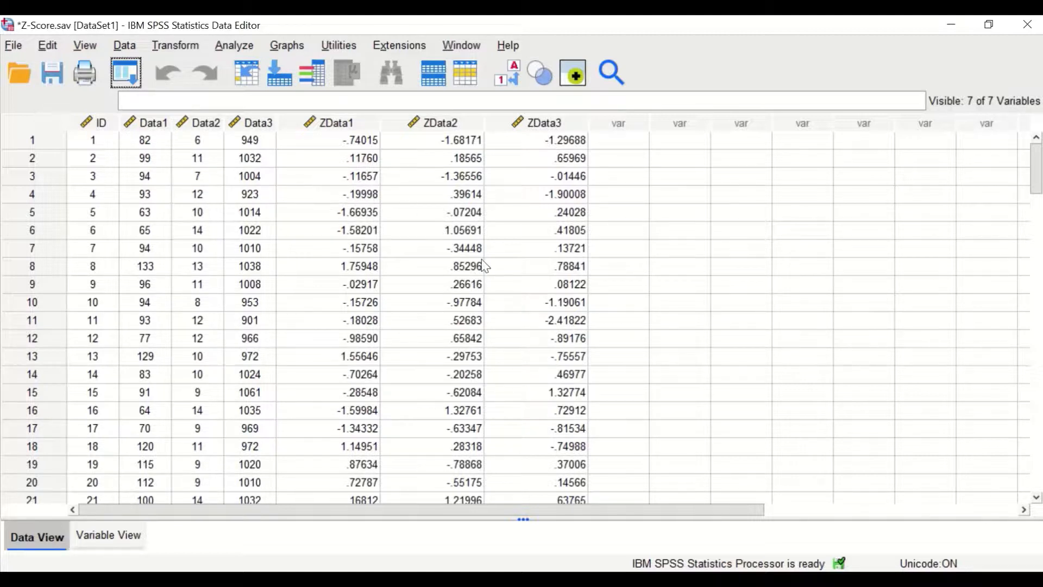
# Add the z-score variables of Data1, Data2 and Data3 to the Descriptives analysis, ordered after the original variables
pyautogui.moveTo(229, 24)
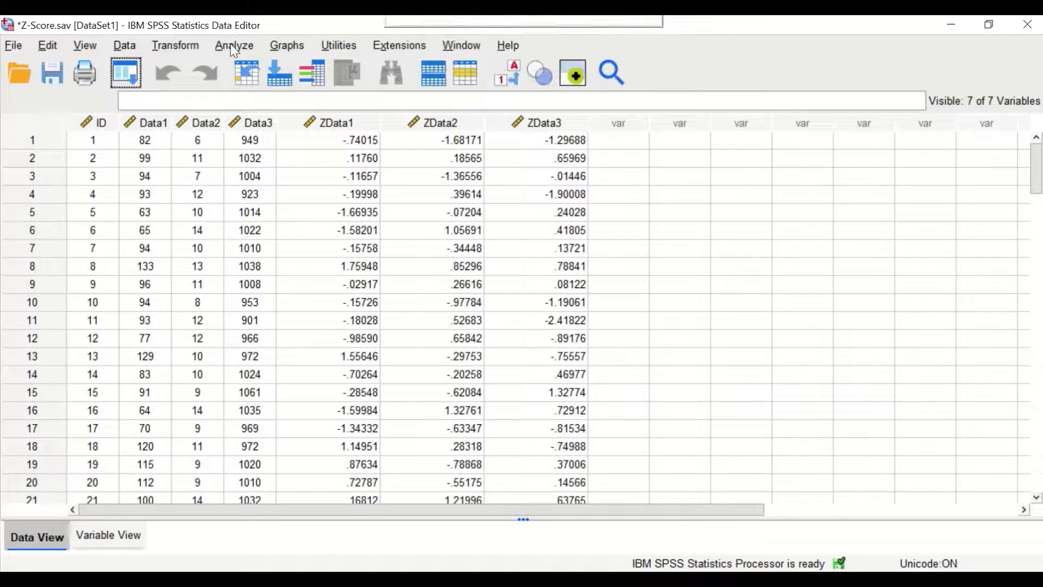
pyautogui.click(230, 44)
pyautogui.moveTo(249, 91)
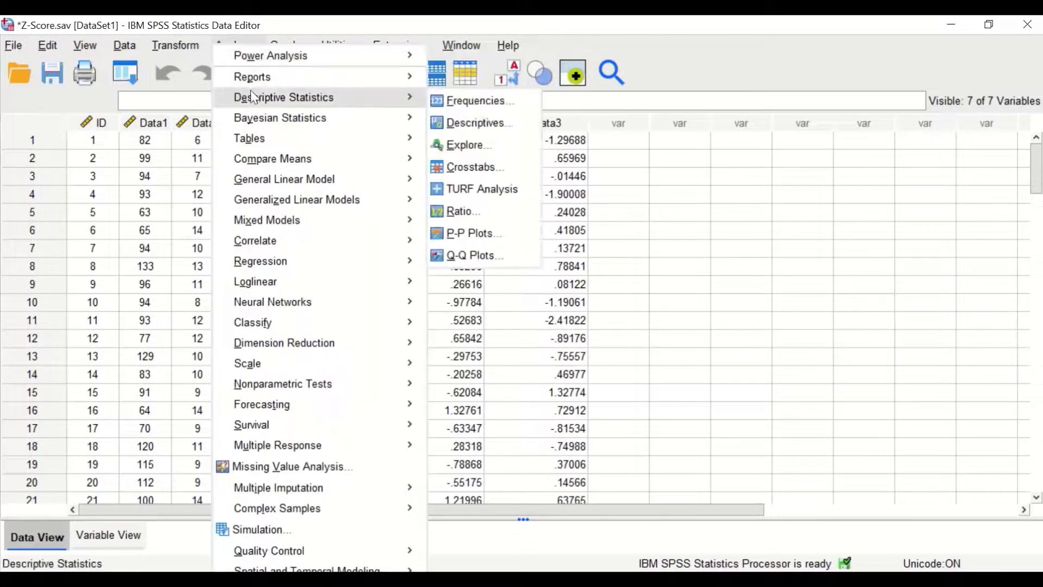
pyautogui.click(455, 122)
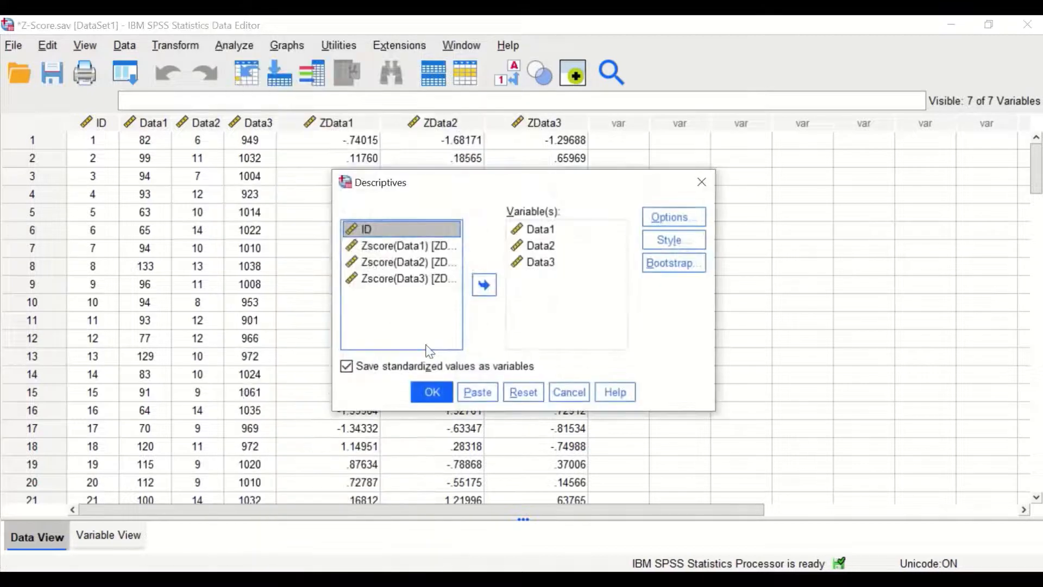
pyautogui.click(411, 249)
pyautogui.click(483, 284)
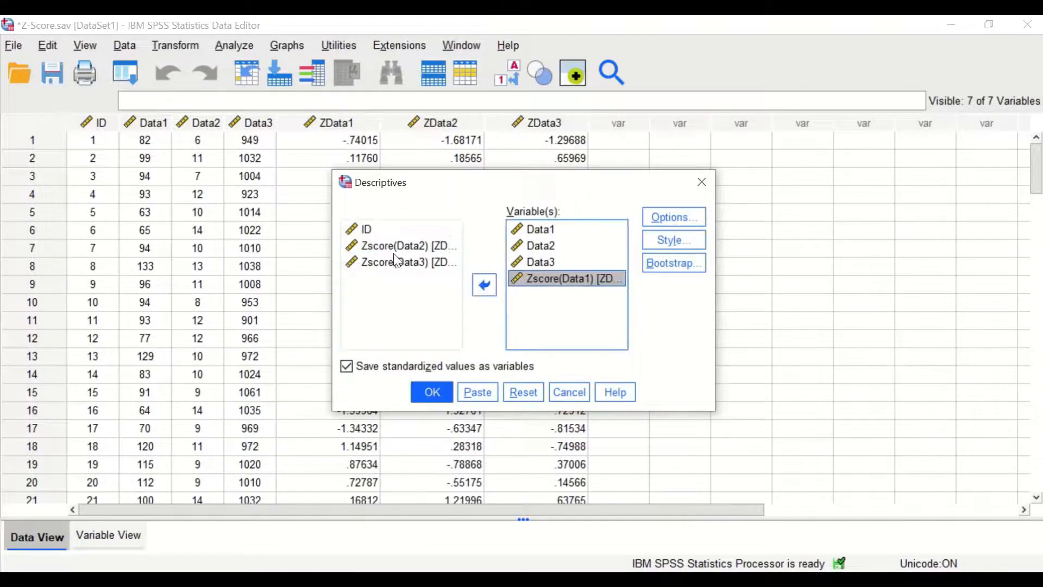
pyautogui.click(401, 262)
pyautogui.click(483, 283)
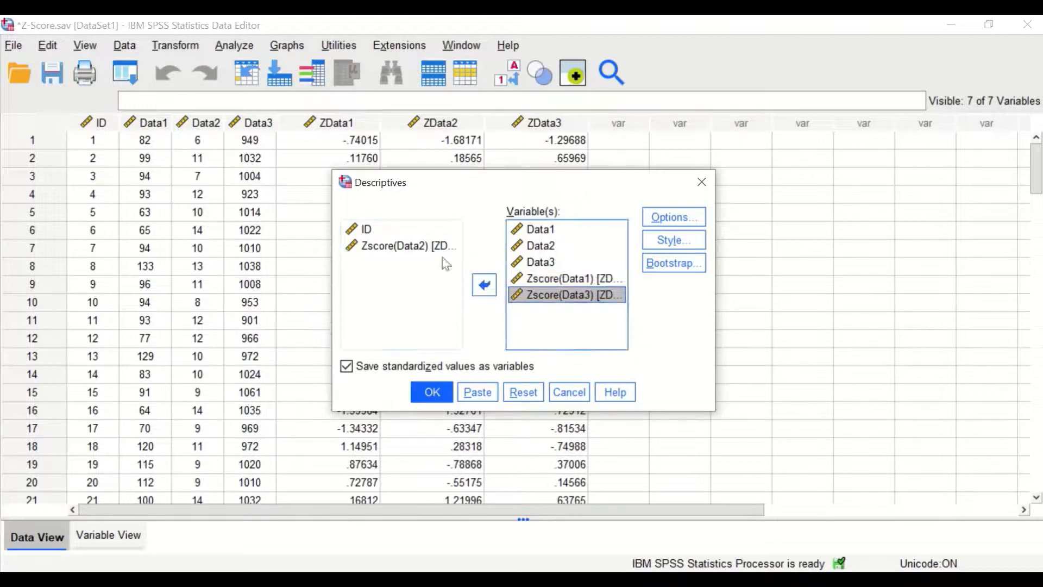
pyautogui.click(387, 247)
pyautogui.click(484, 284)
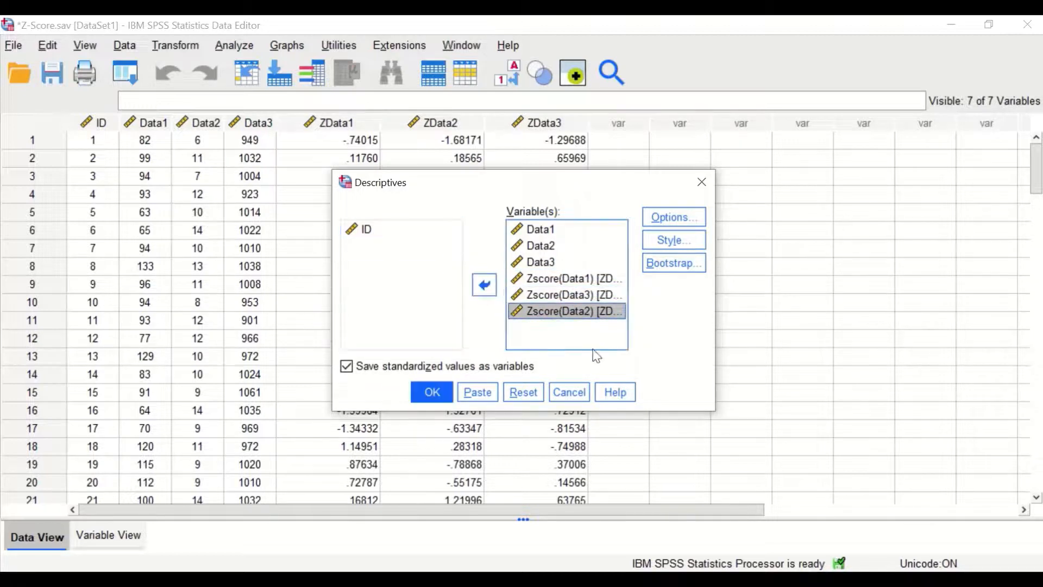
pyautogui.moveTo(577, 296); pyautogui.dragTo(561, 341)
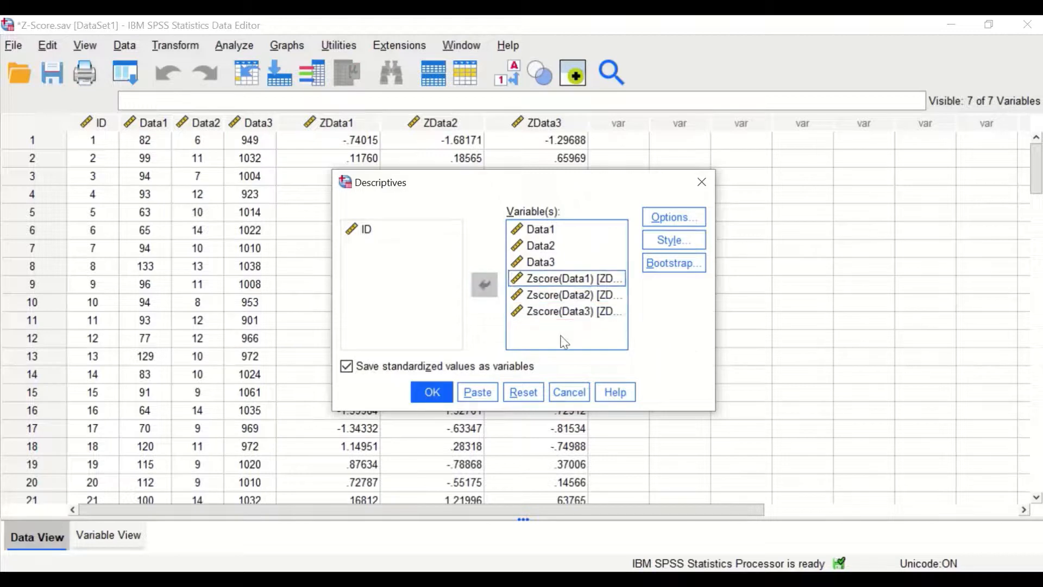
# Turn off saving standardized values and run the Descriptives analysis with mean and standard deviation
pyautogui.click(344, 370)
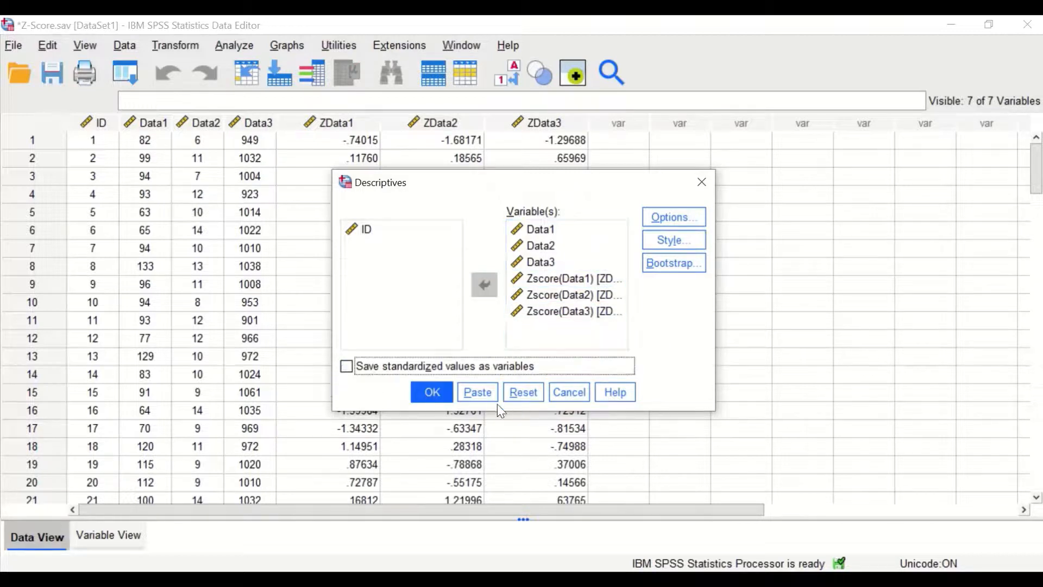
pyautogui.click(646, 224)
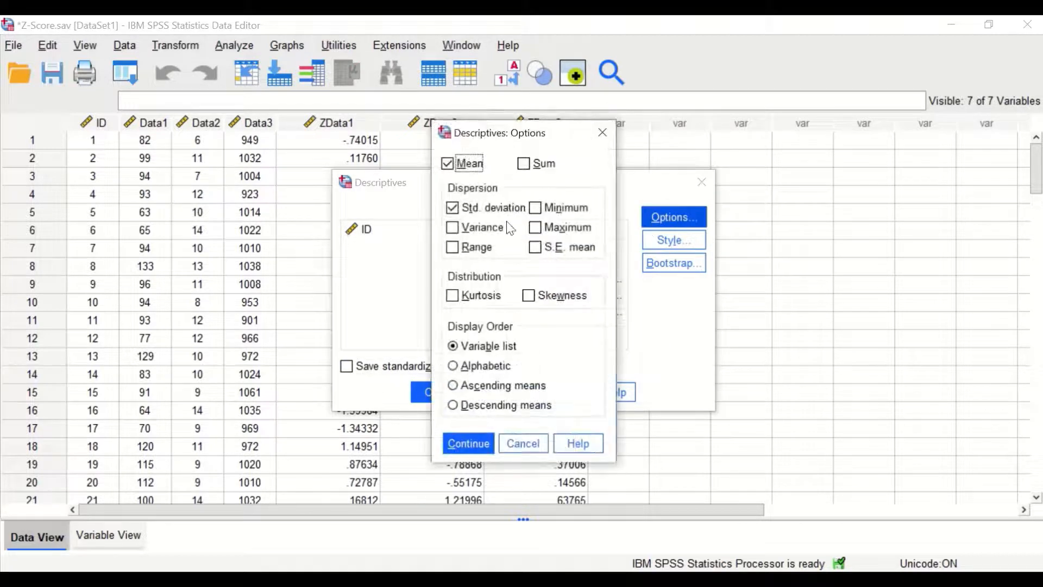
pyautogui.click(467, 444)
pyautogui.click(429, 391)
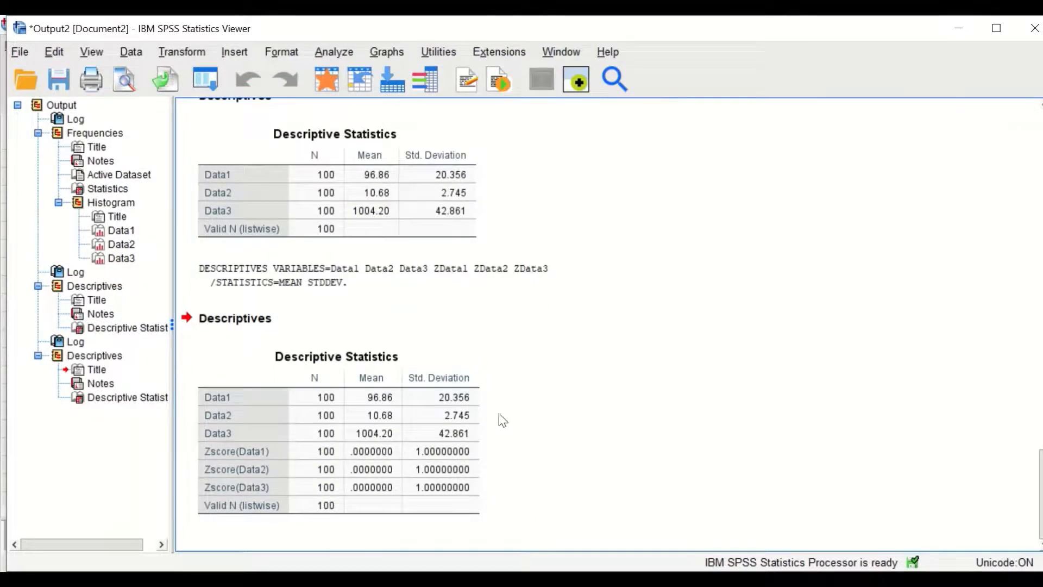
pyautogui.click(459, 442)
pyautogui.click(282, 52)
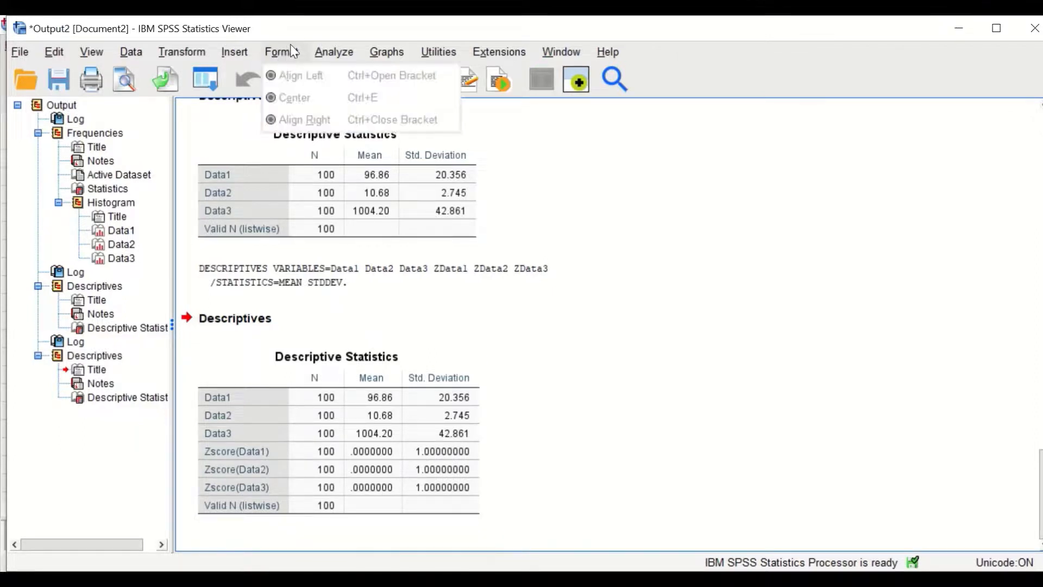
# Add the z-score variables of Data1, Data2 and Data3 to the Frequencies analysis, placed after the three original variables
pyautogui.moveTo(334, 52)
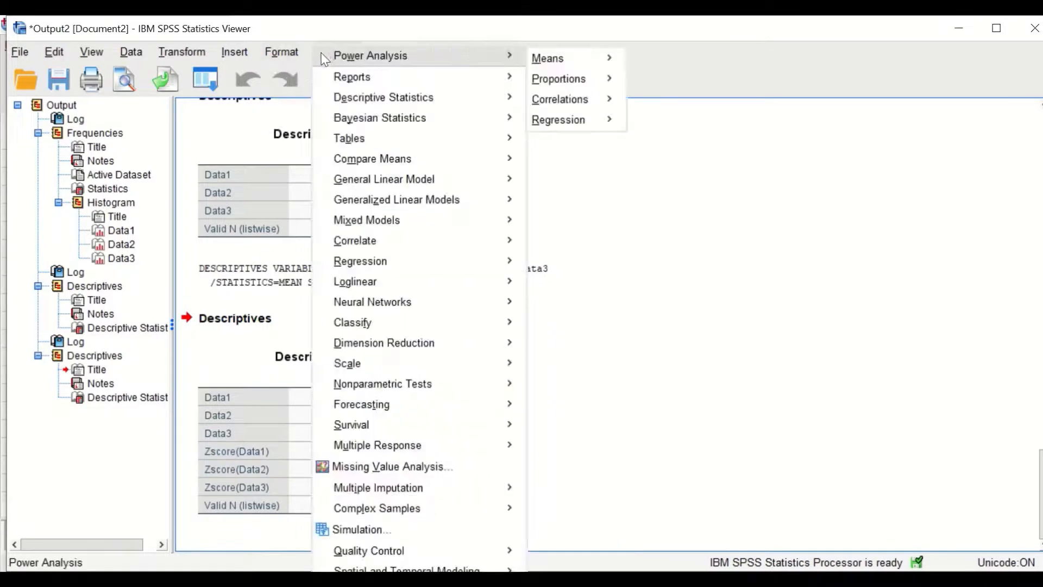
pyautogui.click(961, 29)
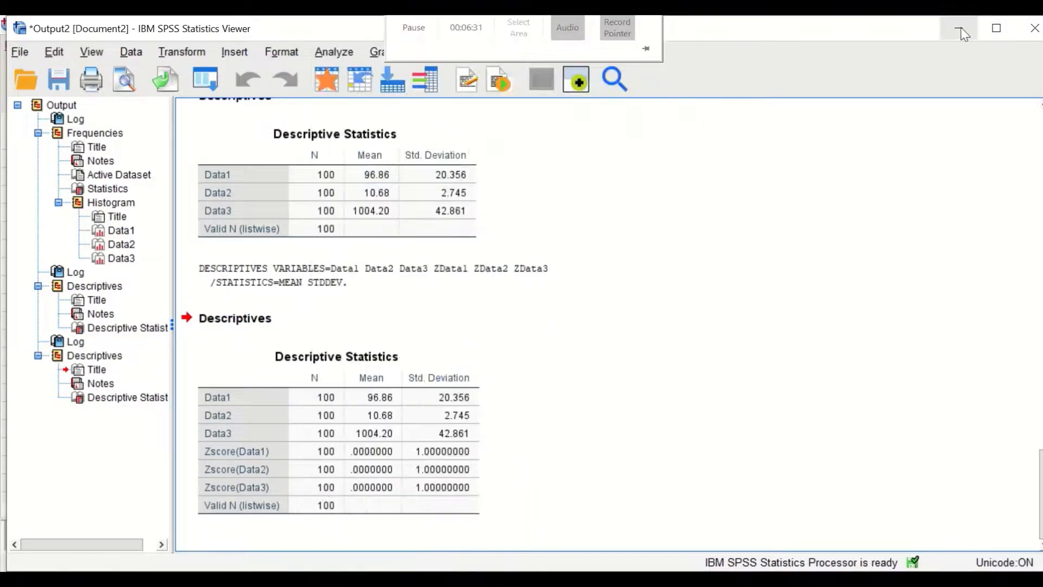
pyautogui.click(234, 46)
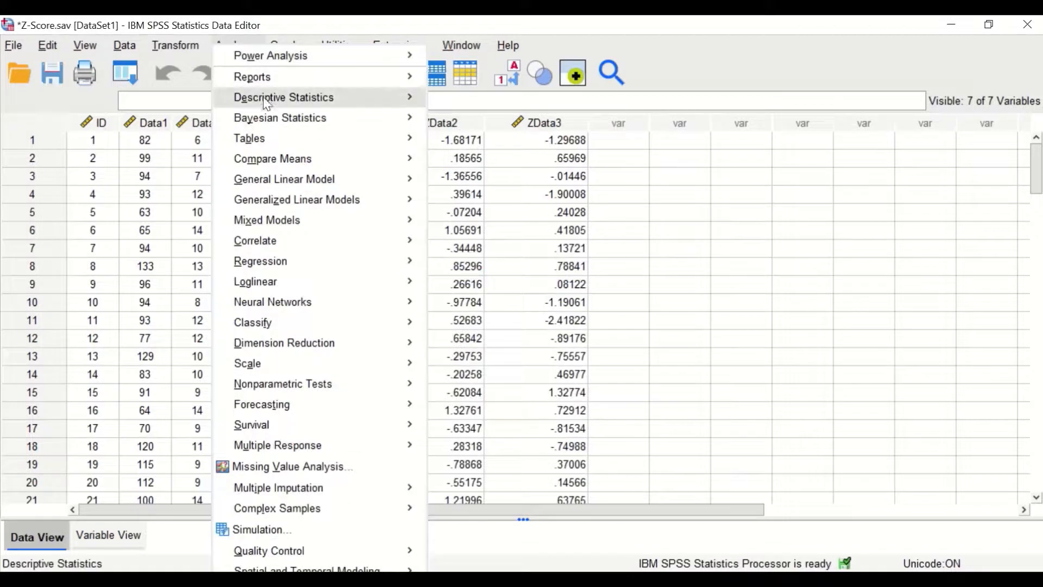
pyautogui.click(462, 99)
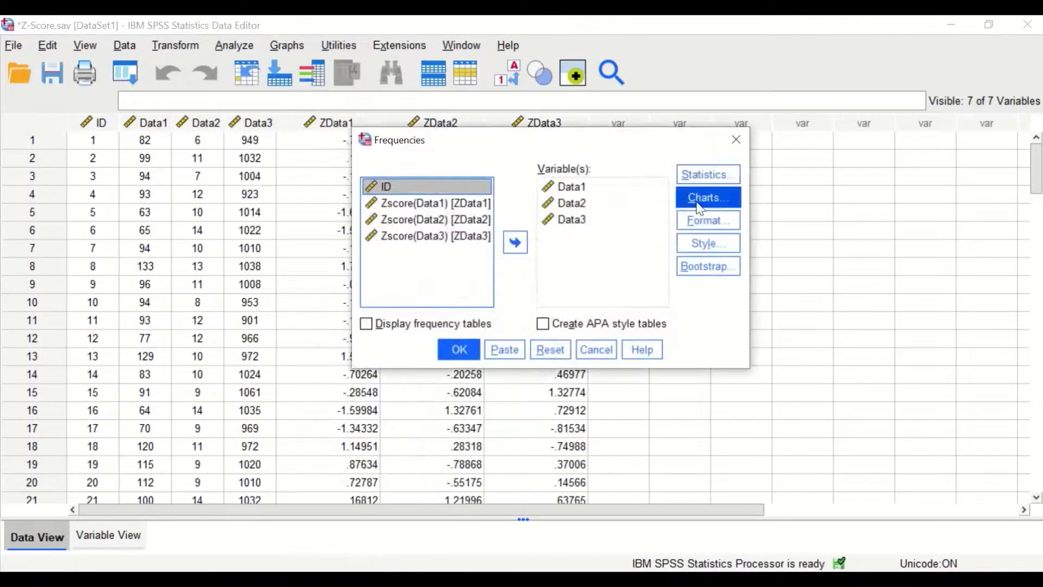
pyautogui.click(440, 204)
pyautogui.click(514, 242)
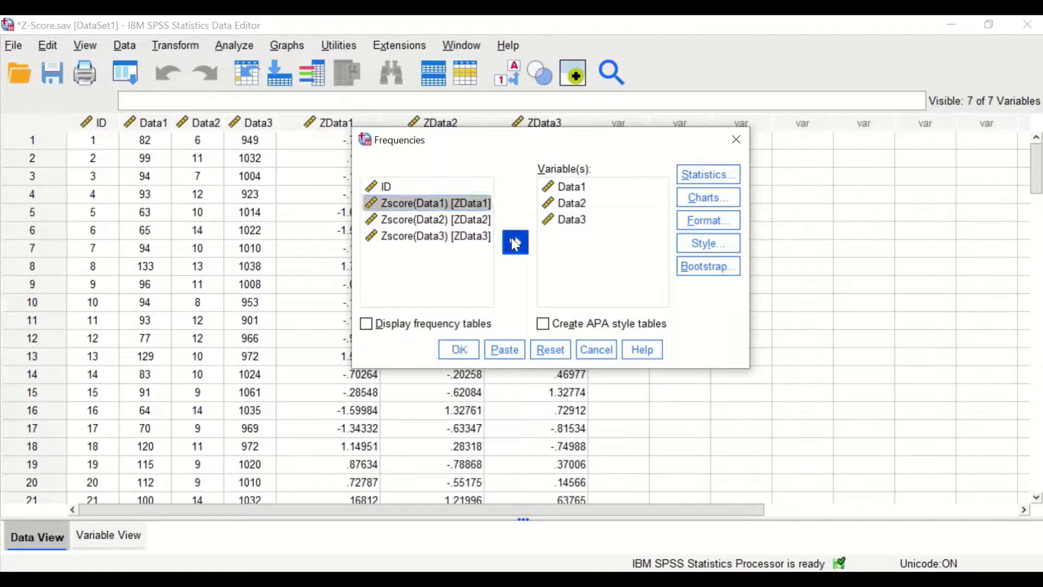
pyautogui.moveTo(454, 206); pyautogui.dragTo(568, 260)
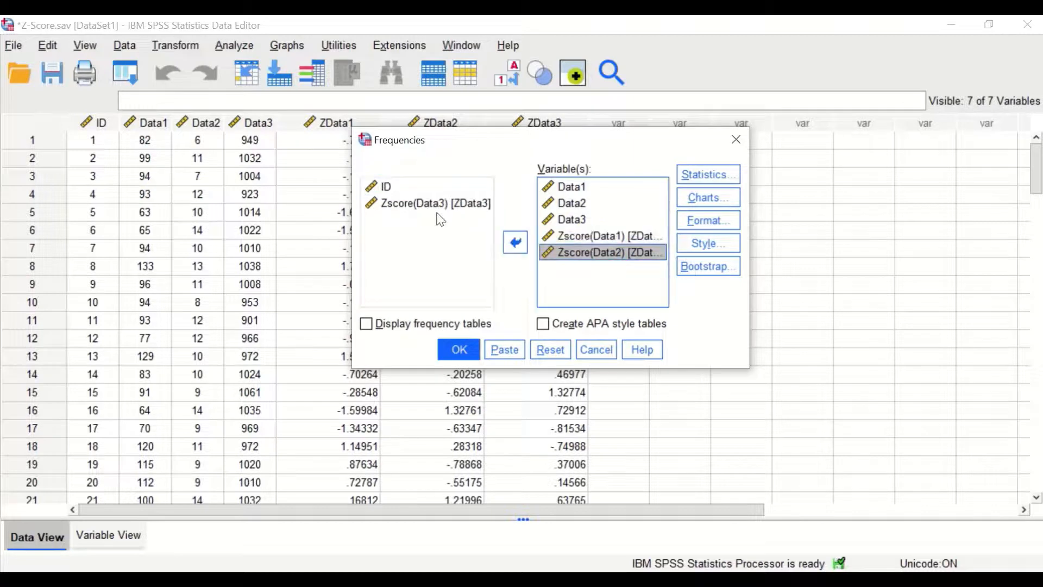
pyautogui.moveTo(389, 204); pyautogui.dragTo(554, 268)
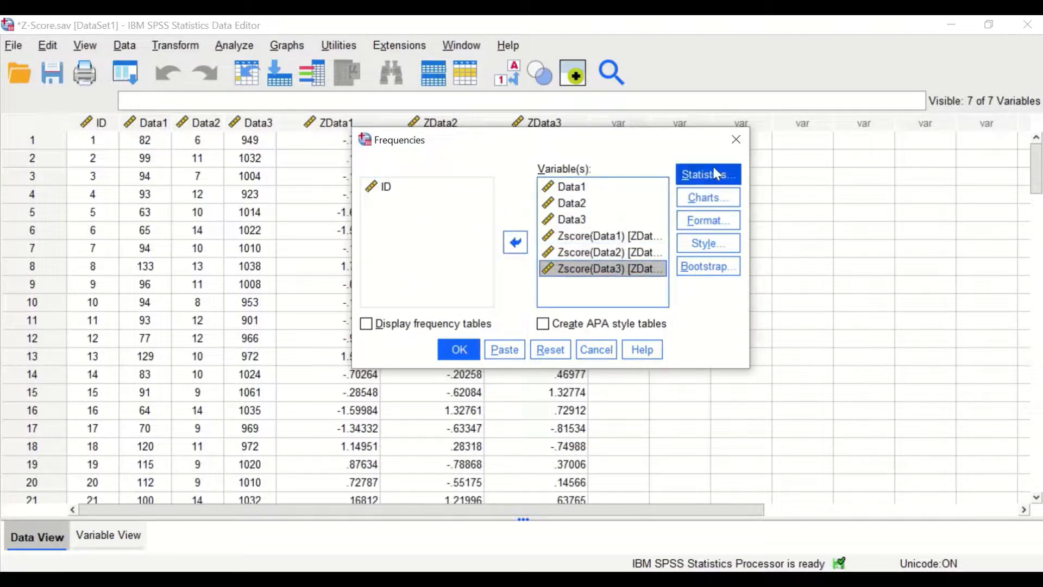
# Check the chart and statistics settings, then run the Frequencies analysis with mean, standard deviation and histograms with normal curve
pyautogui.click(704, 199)
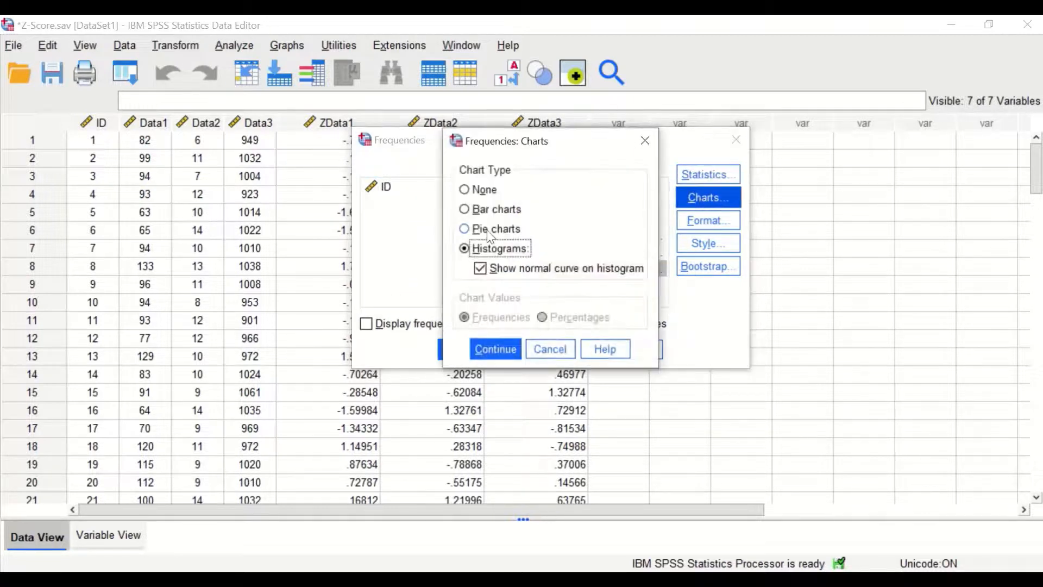
pyautogui.click(486, 343)
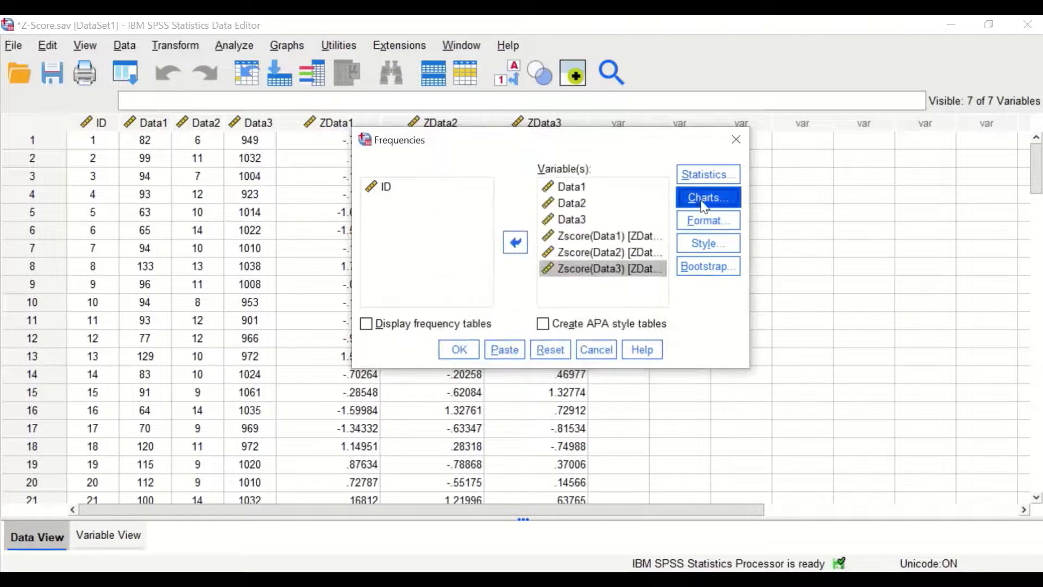
pyautogui.click(682, 172)
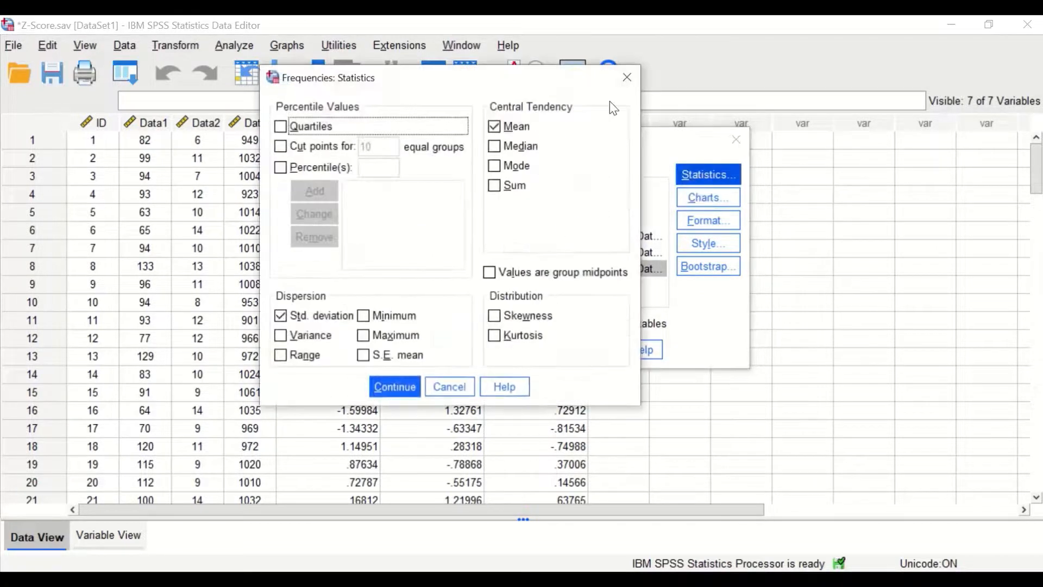
pyautogui.click(627, 78)
pyautogui.click(458, 349)
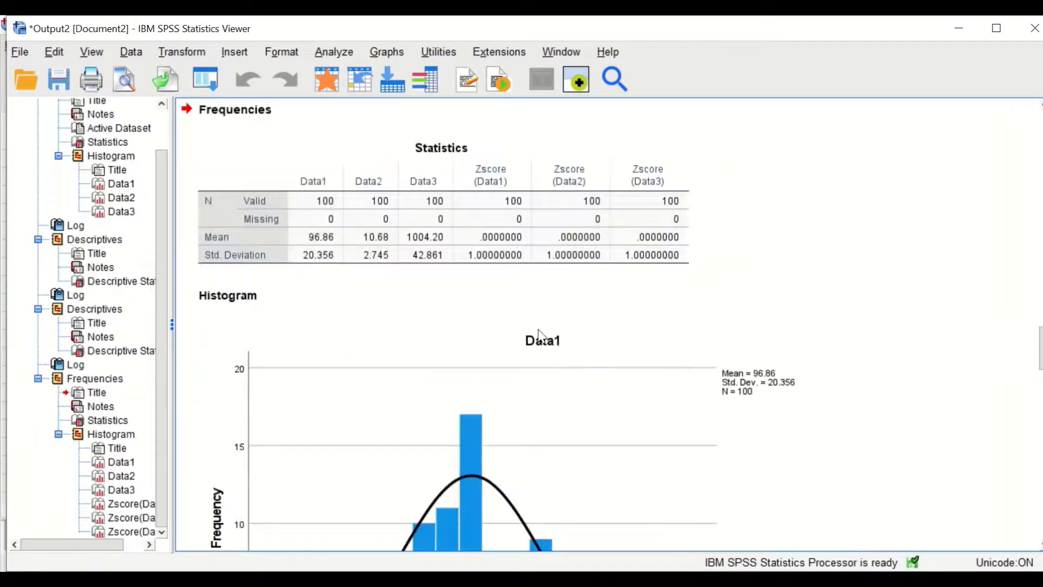
# Compare the histograms of Data1, Data2 and Data3 with those of their z-scores, and return to the data
pyautogui.scroll(-5, 540, 331)
pyautogui.scroll(2, 539, 331)
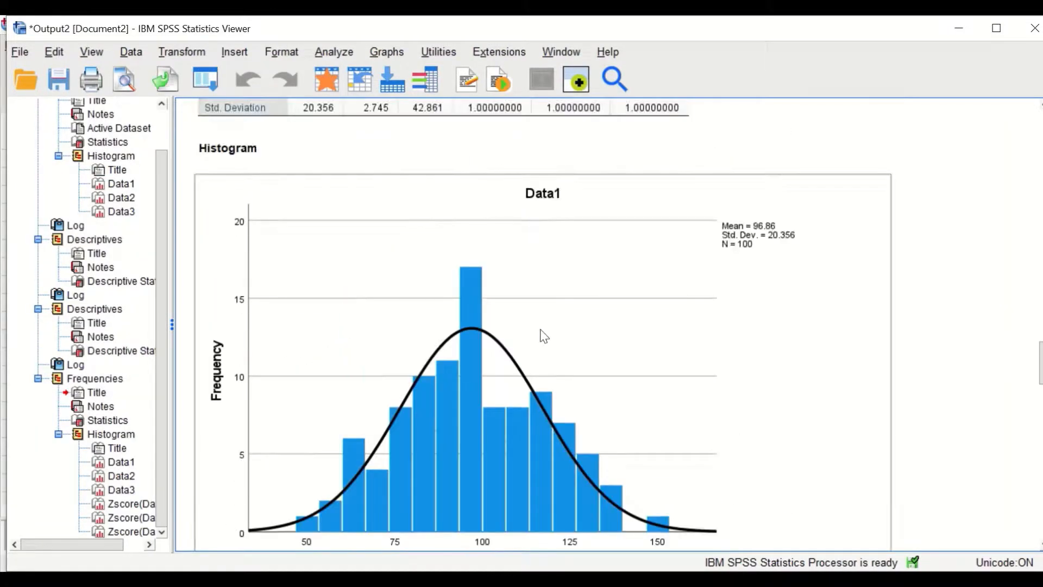
pyautogui.scroll(-4, 540, 332)
pyautogui.scroll(3, 596, 337)
pyautogui.scroll(-9, 595, 338)
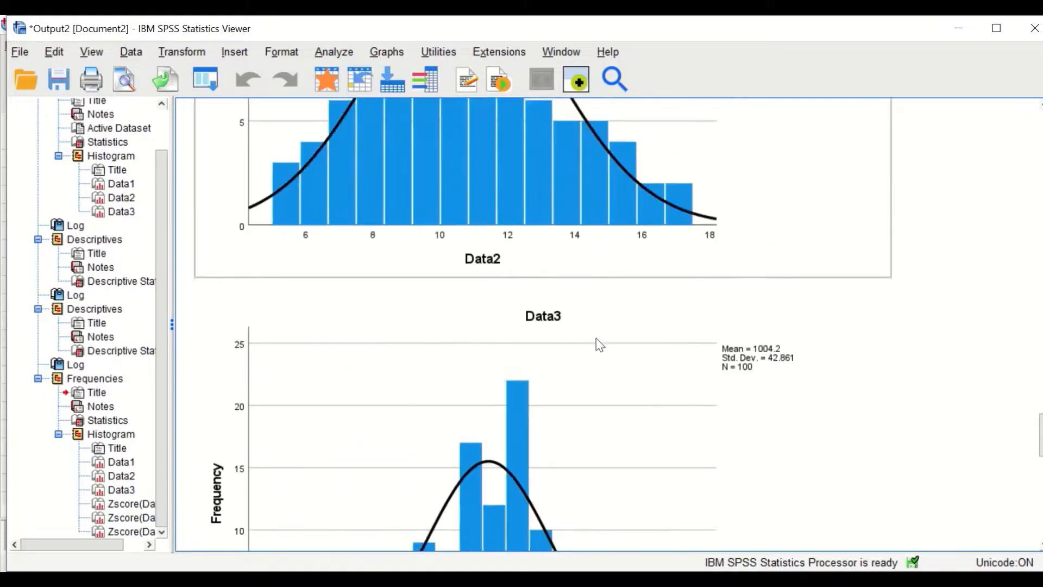
pyautogui.scroll(-5, 597, 338)
pyautogui.scroll(-2, 599, 342)
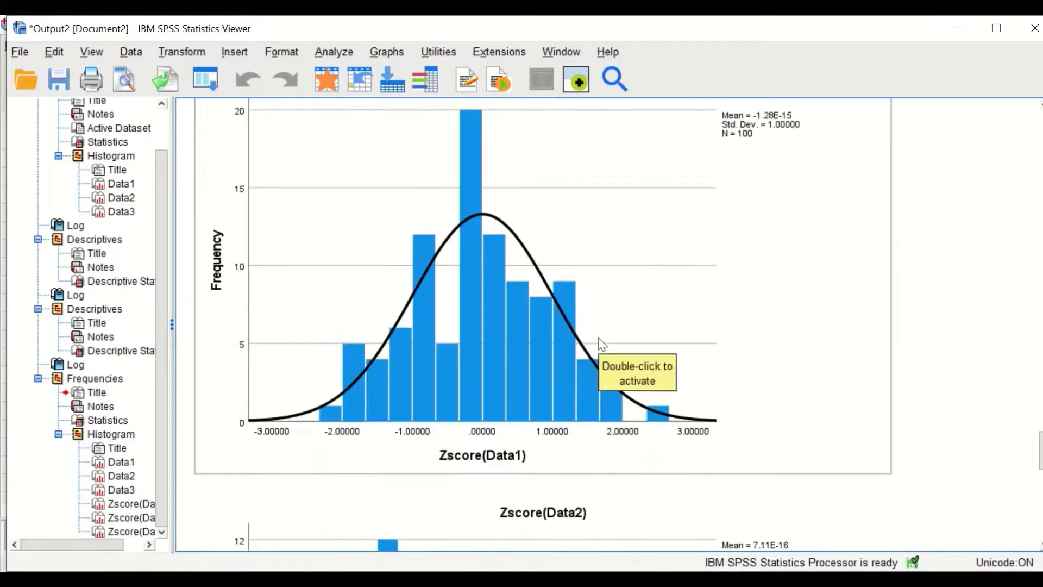
pyautogui.scroll(1, 600, 343)
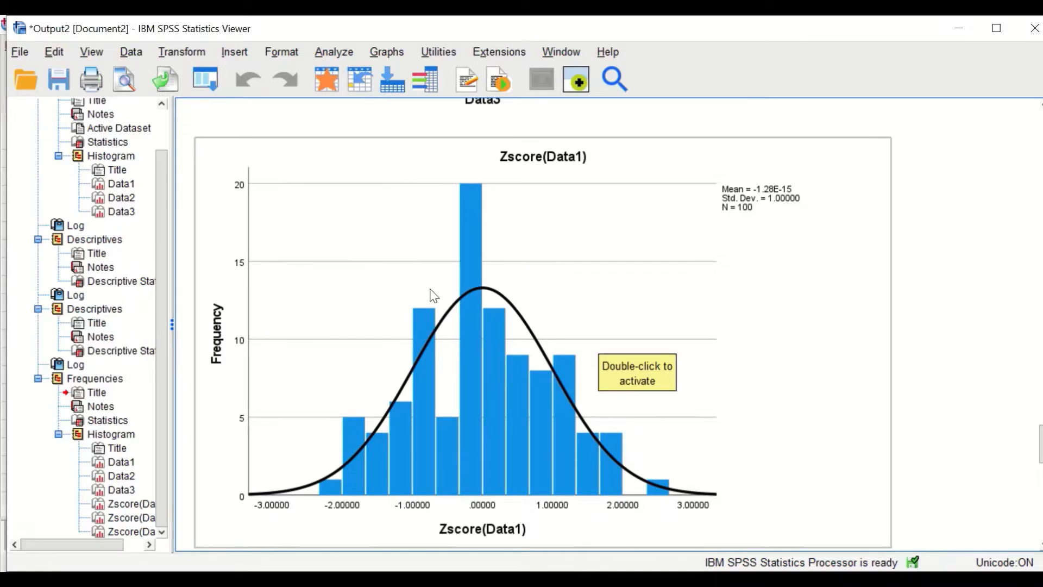
pyautogui.scroll(-8, 433, 295)
pyautogui.scroll(-7, 388, 227)
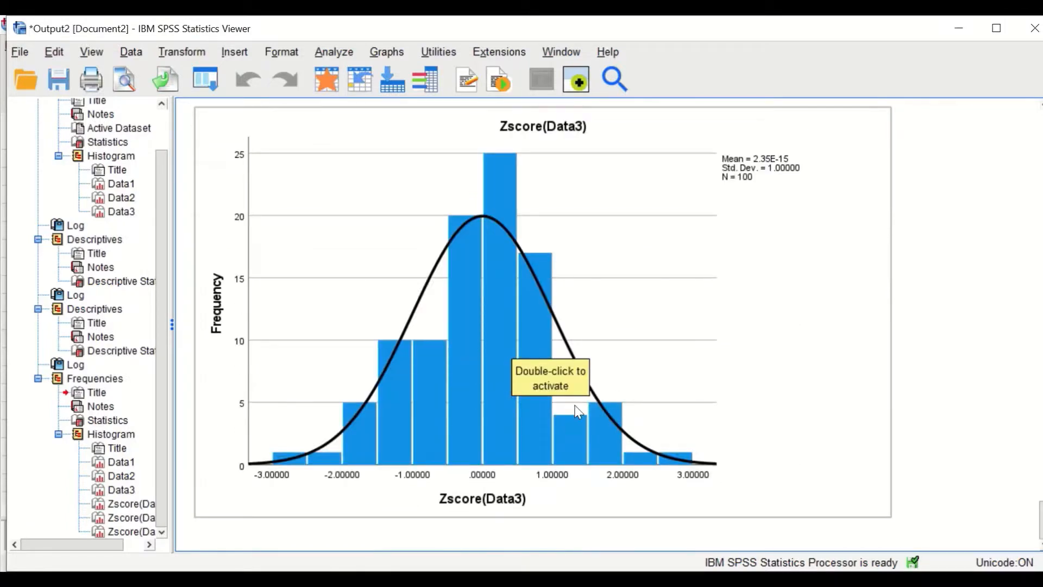
pyautogui.click(958, 27)
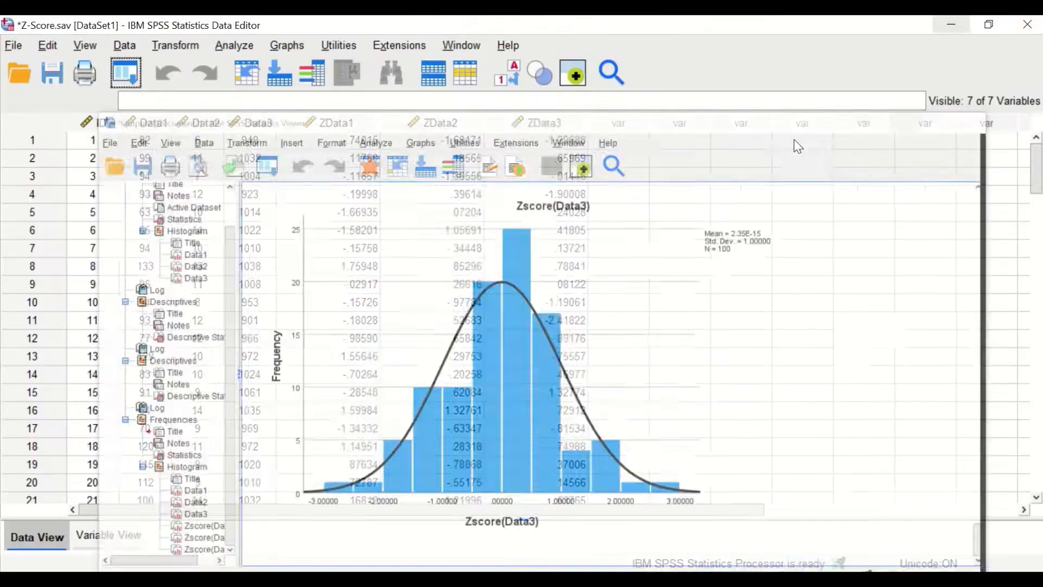